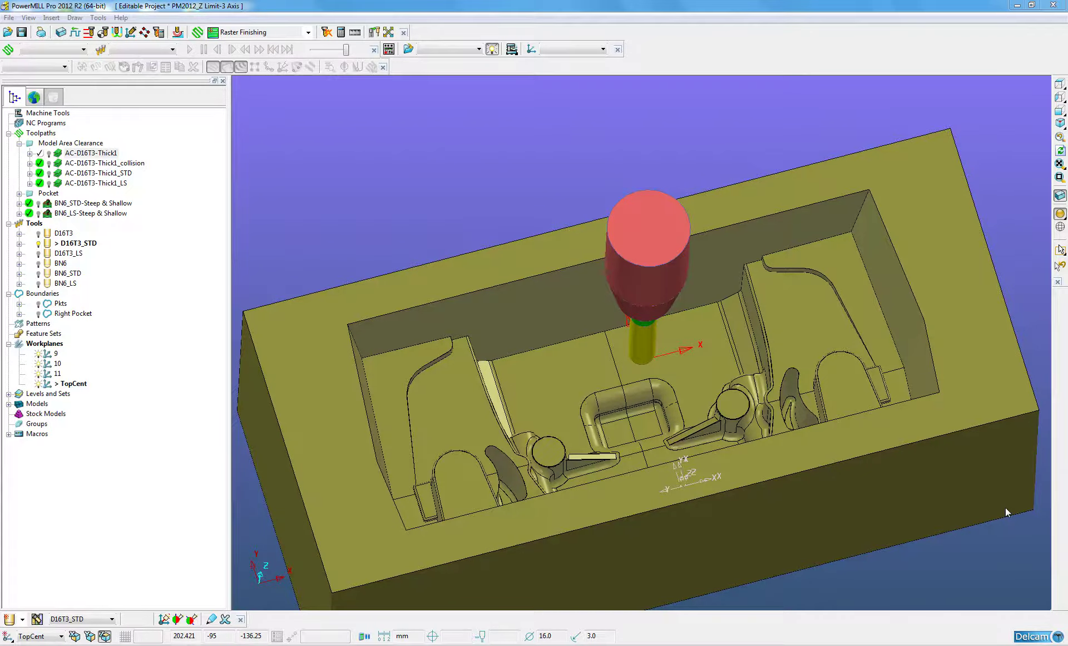
# Activate AC-D16T3-Thick1 and view it from -X in translucent shading, zoomed onto the block.
pyautogui.moveTo(780, 495); pyautogui.dragTo(795, 486, button='middle')
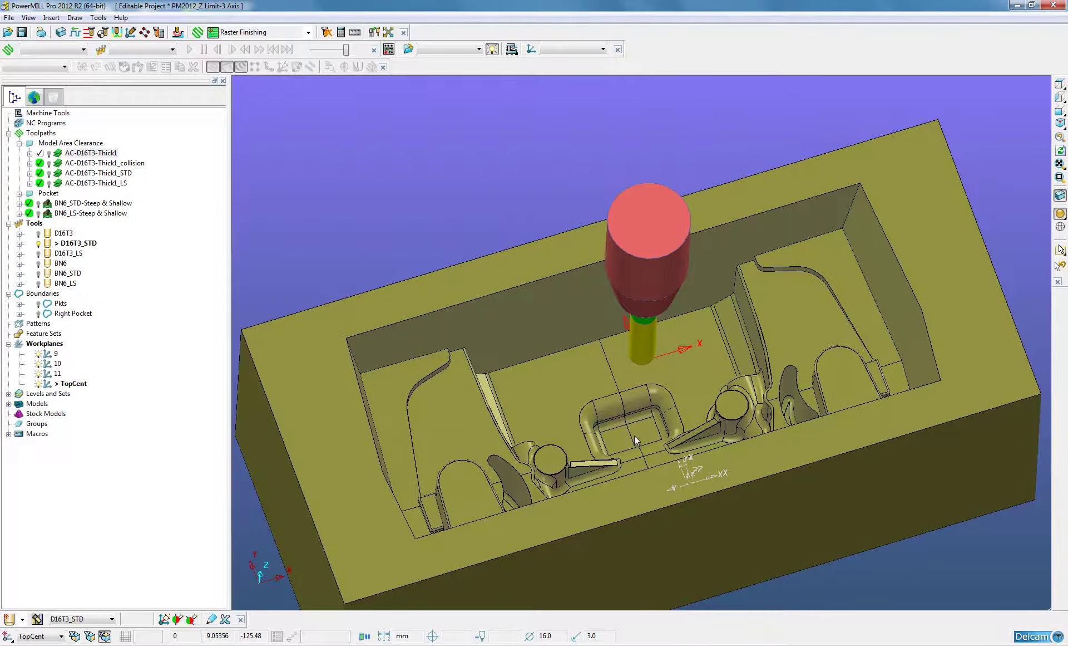
pyautogui.moveTo(638, 435); pyautogui.dragTo(462, 400, button='middle')
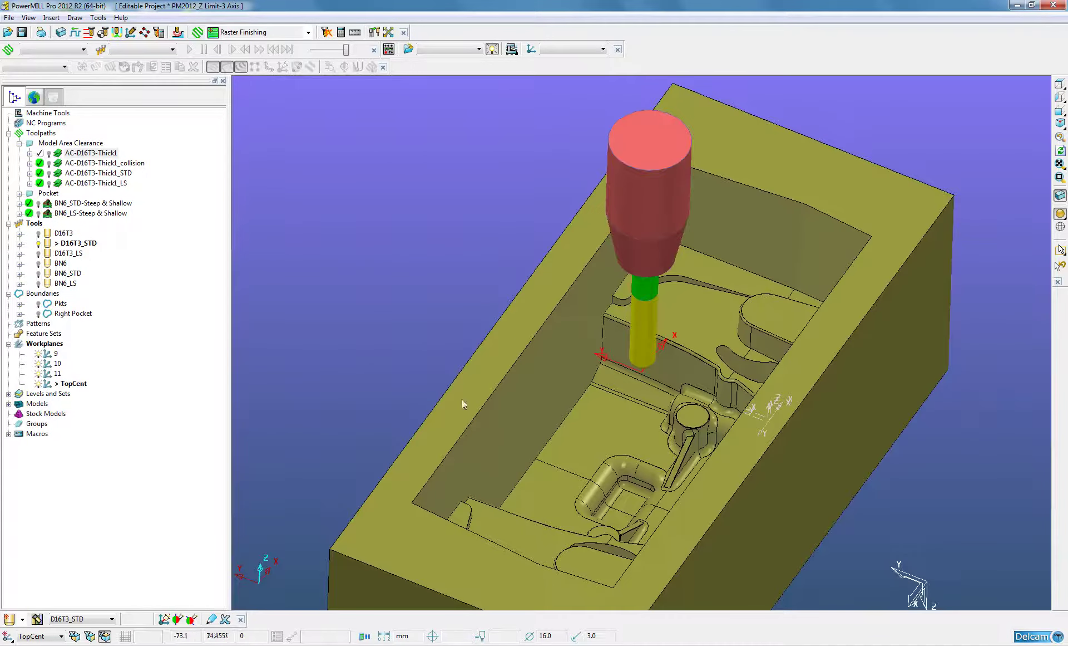
pyautogui.doubleClick(53, 154)
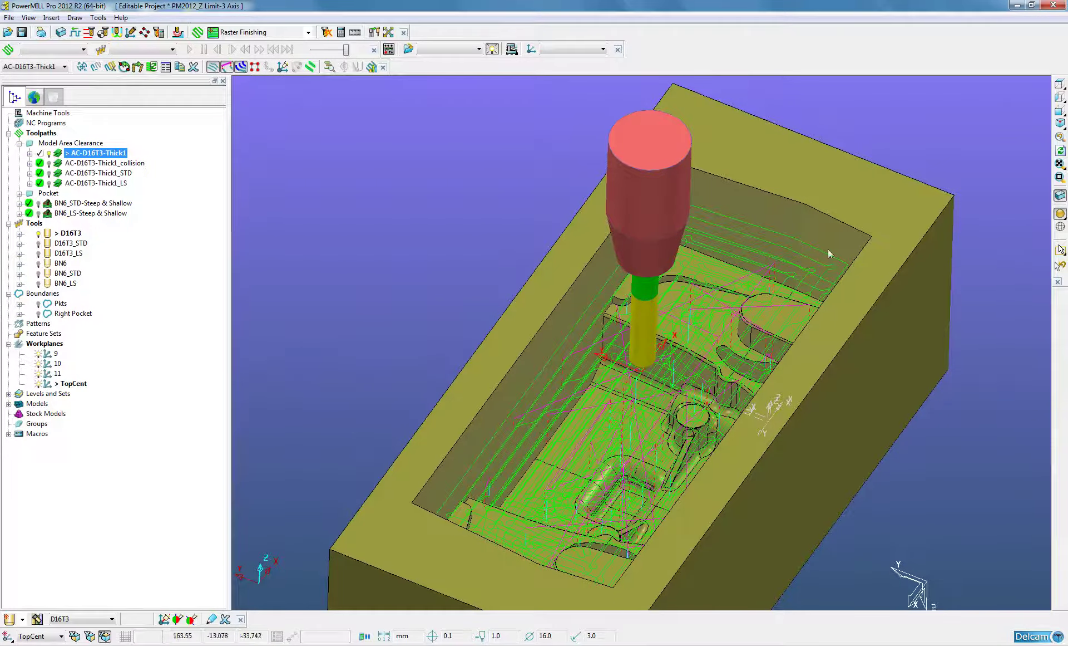
pyautogui.click(1061, 97)
pyautogui.click(1060, 214)
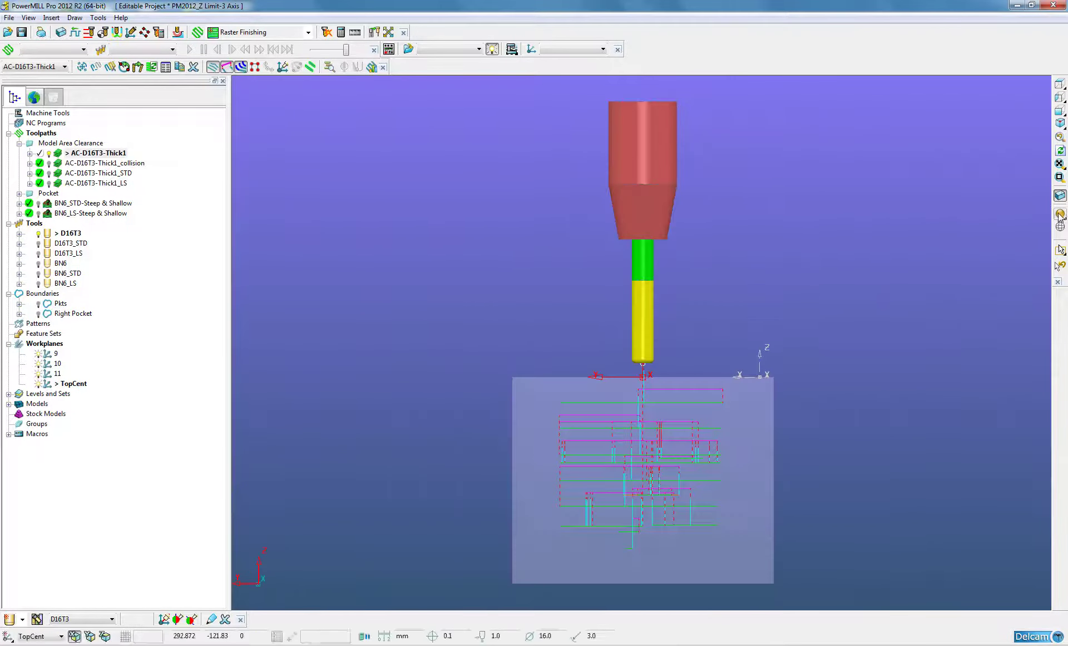
pyautogui.click(1059, 177)
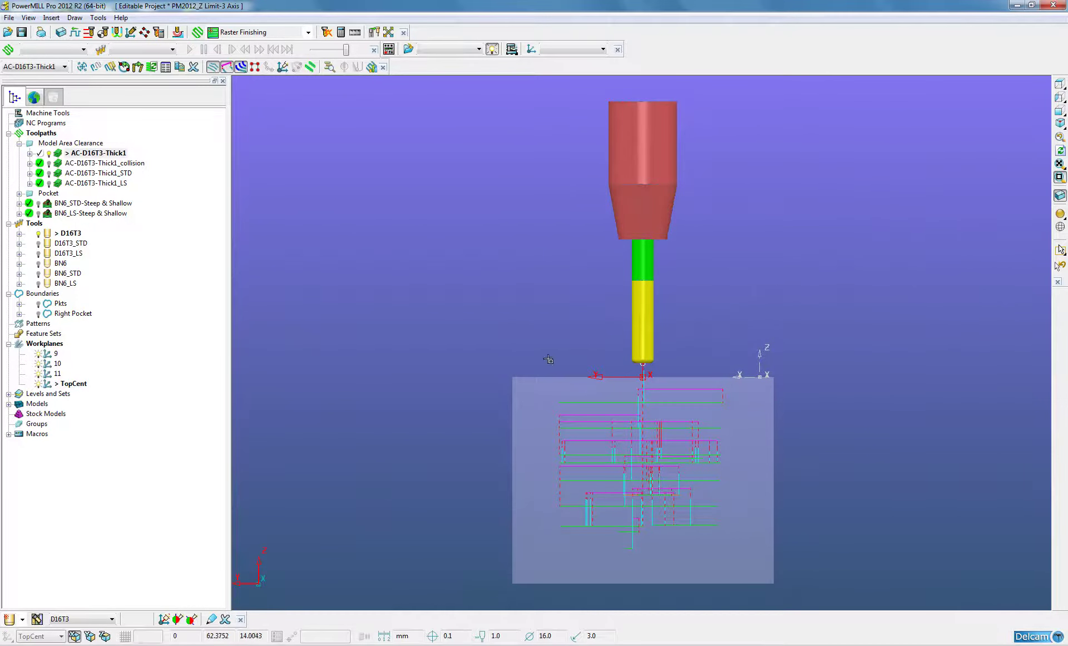
pyautogui.moveTo(472, 343)
pyautogui.mouseDown()
pyautogui.moveTo(712, 545)
pyautogui.moveTo(749, 562)
pyautogui.mouseUp()
pyautogui.moveTo(749, 563); pyautogui.dragTo(683, 483, button='middle')
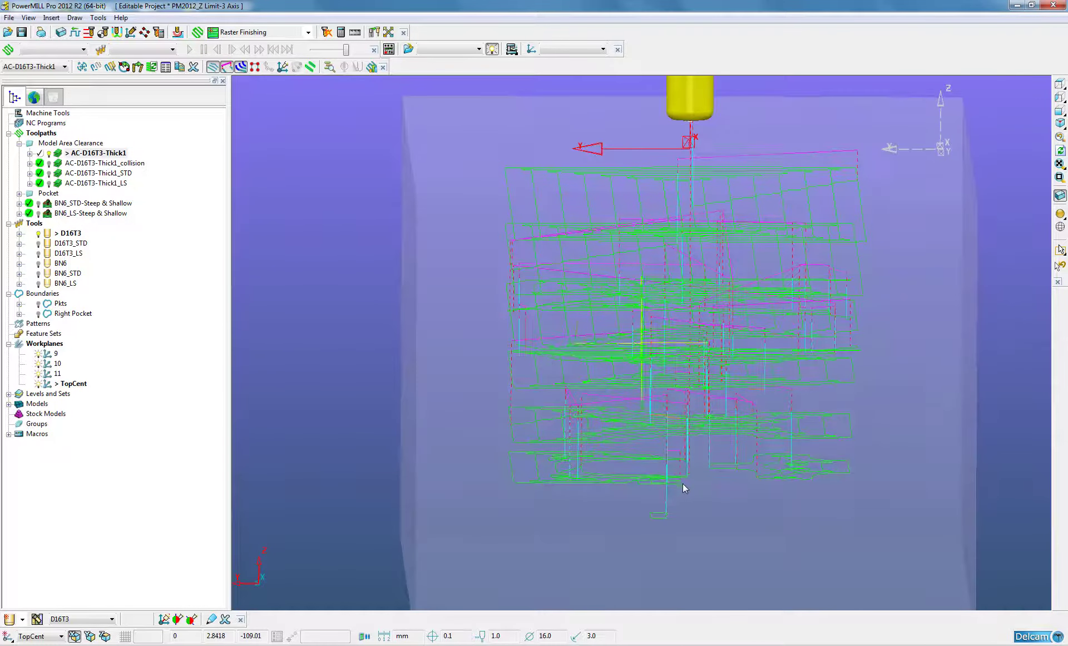
pyautogui.moveTo(625, 360); pyautogui.dragTo(723, 363, button='middle')
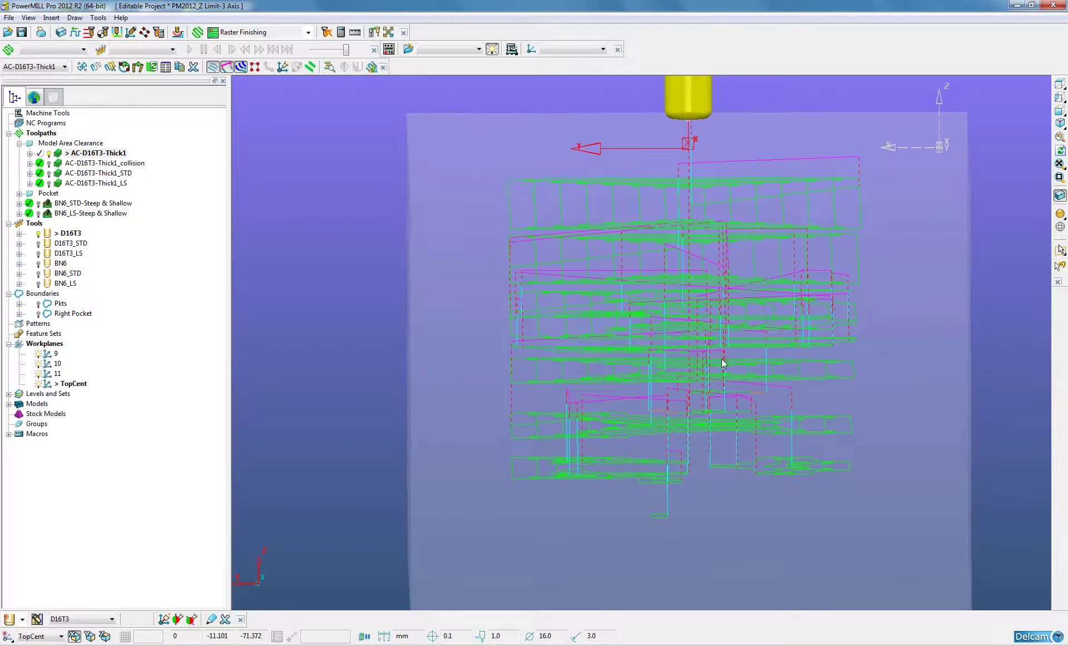
# Compare the collision, STD and LS clearance toolpaths, then make AC-D16T3-Thick1_STD active.
pyautogui.doubleClick(59, 164)
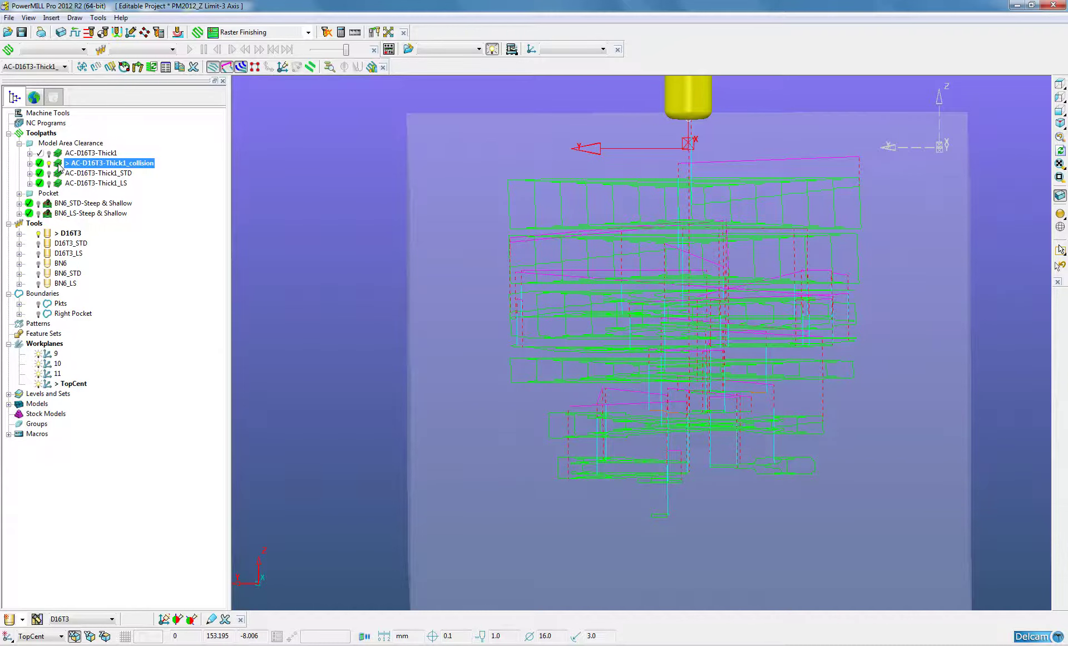
pyautogui.click(49, 154)
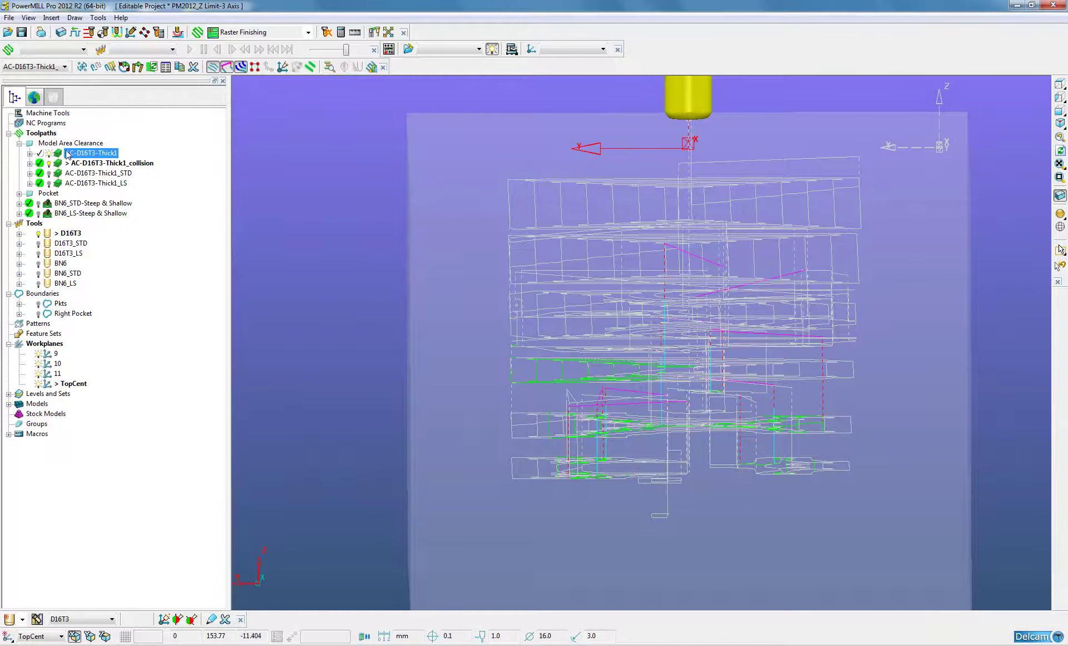
pyautogui.click(49, 153)
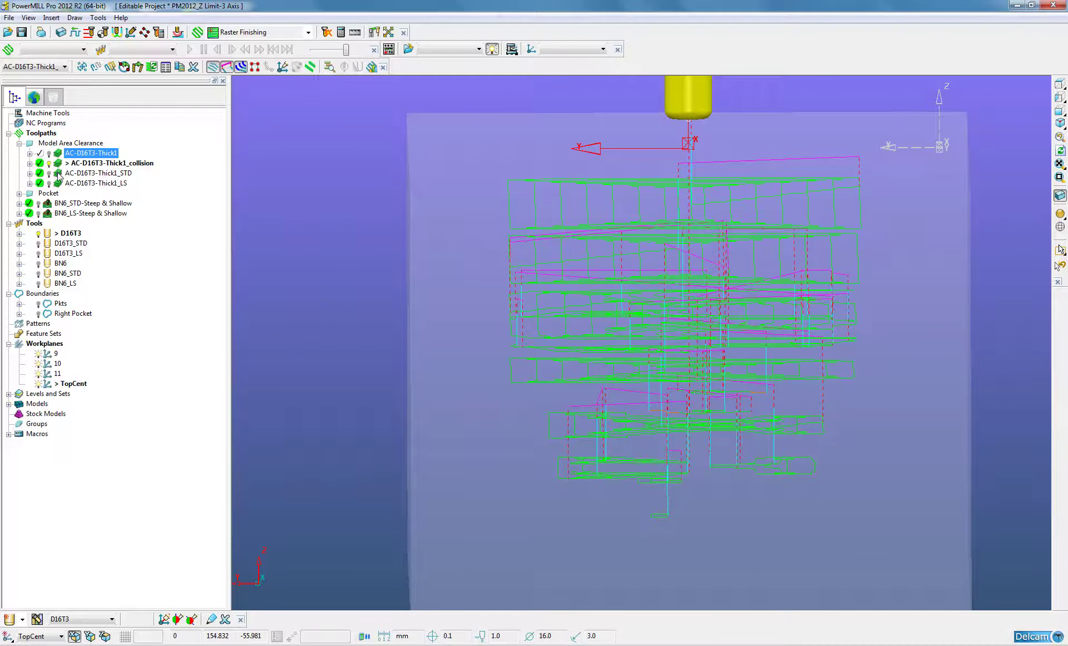
pyautogui.click(127, 174)
pyautogui.click(126, 184)
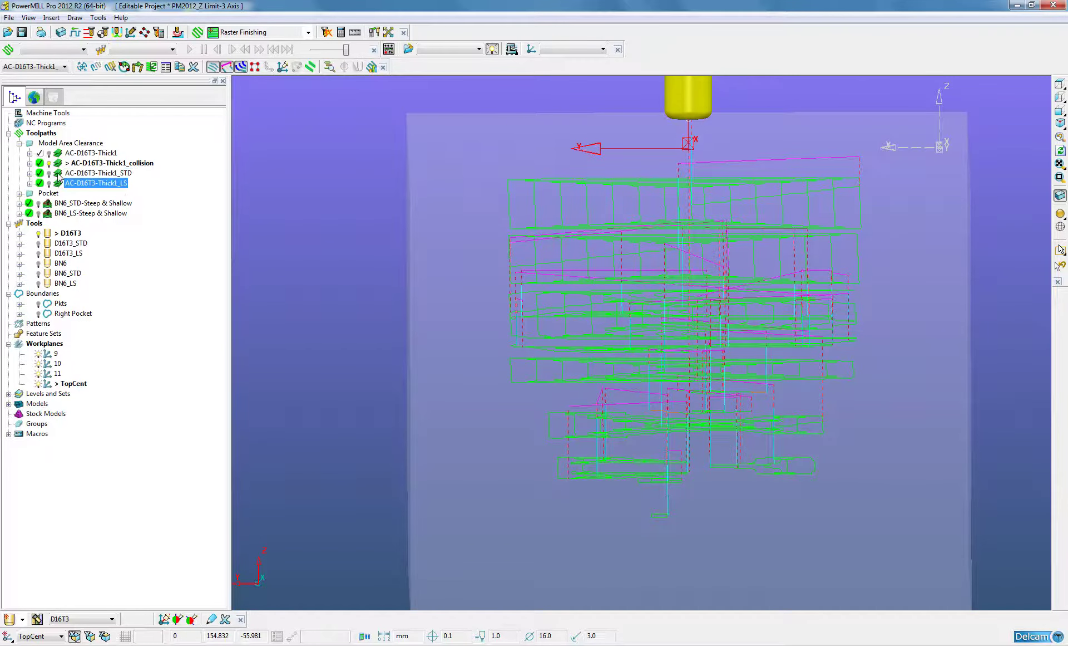
pyautogui.doubleClick(59, 174)
pyautogui.moveTo(553, 334); pyautogui.dragTo(756, 359, button='middle')
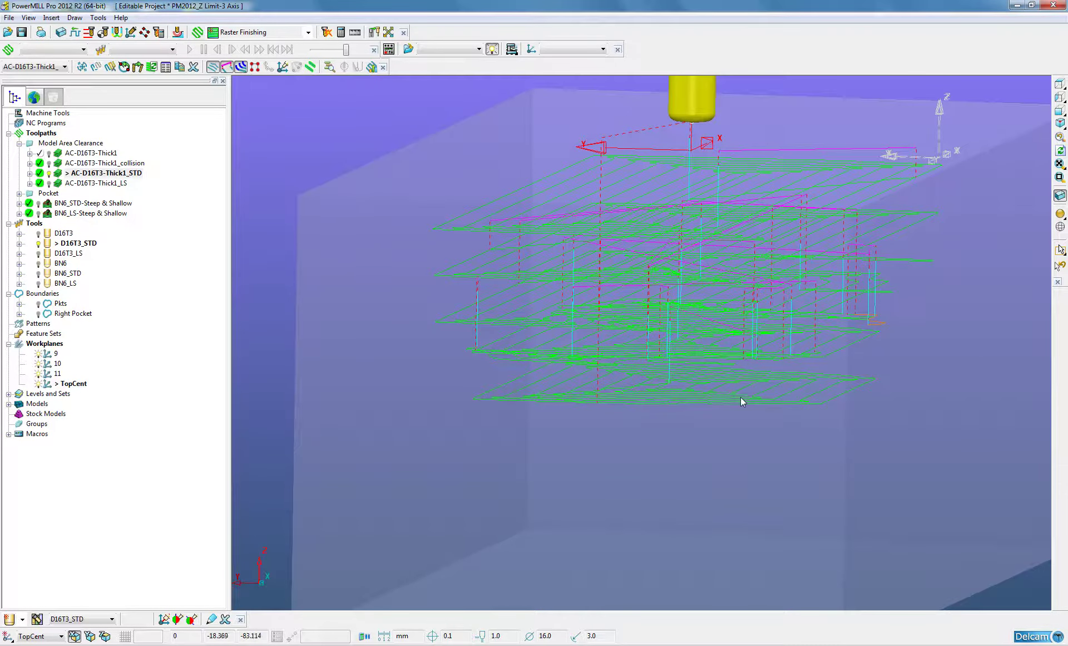
# Activate AC-D16T3-Thick1_LS and display the STD toolpath alongside it to compare their depths.
pyautogui.doubleClick(58, 184)
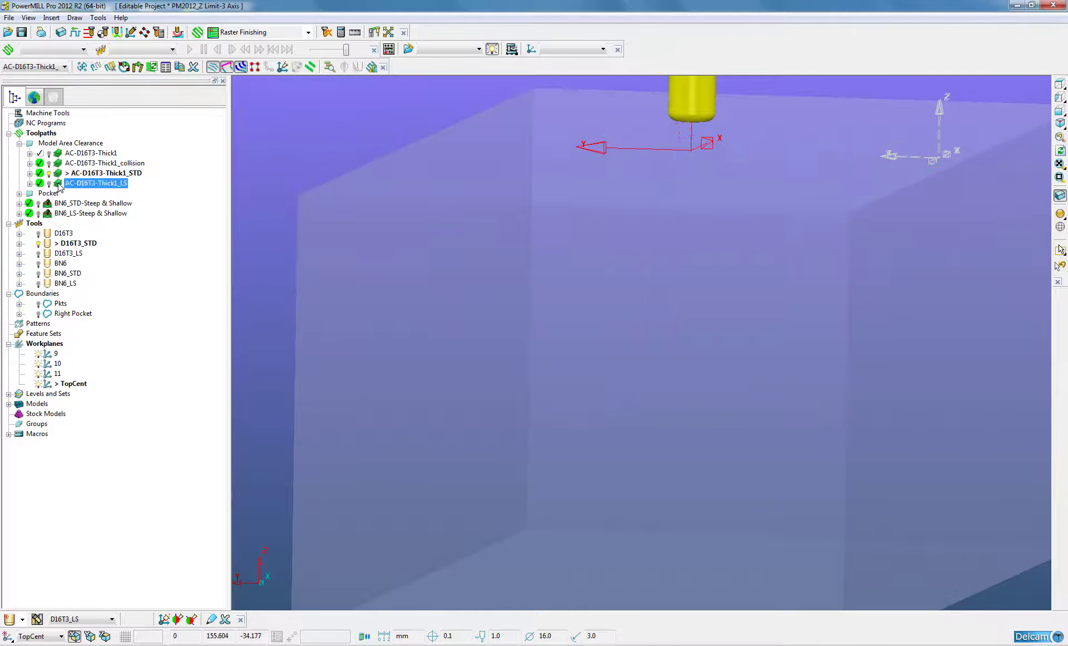
pyautogui.click(49, 173)
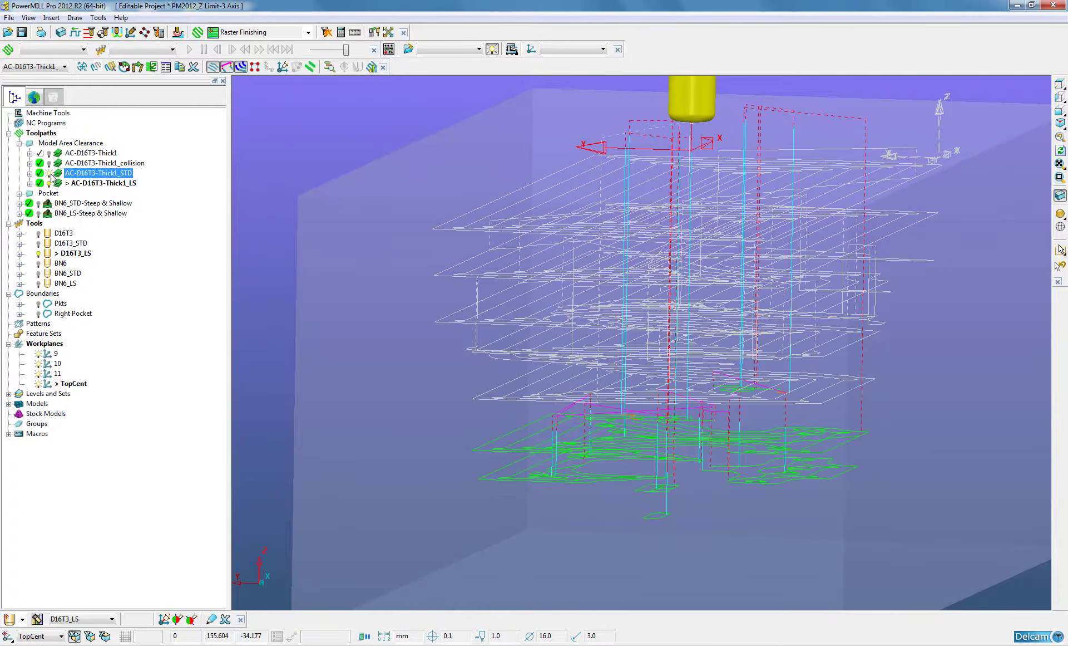
pyautogui.moveTo(560, 388)
pyautogui.mouseDown(button='middle')
pyautogui.moveTo(655, 365)
pyautogui.moveTo(640, 384)
pyautogui.moveTo(675, 385)
pyautogui.mouseUp(button='middle')
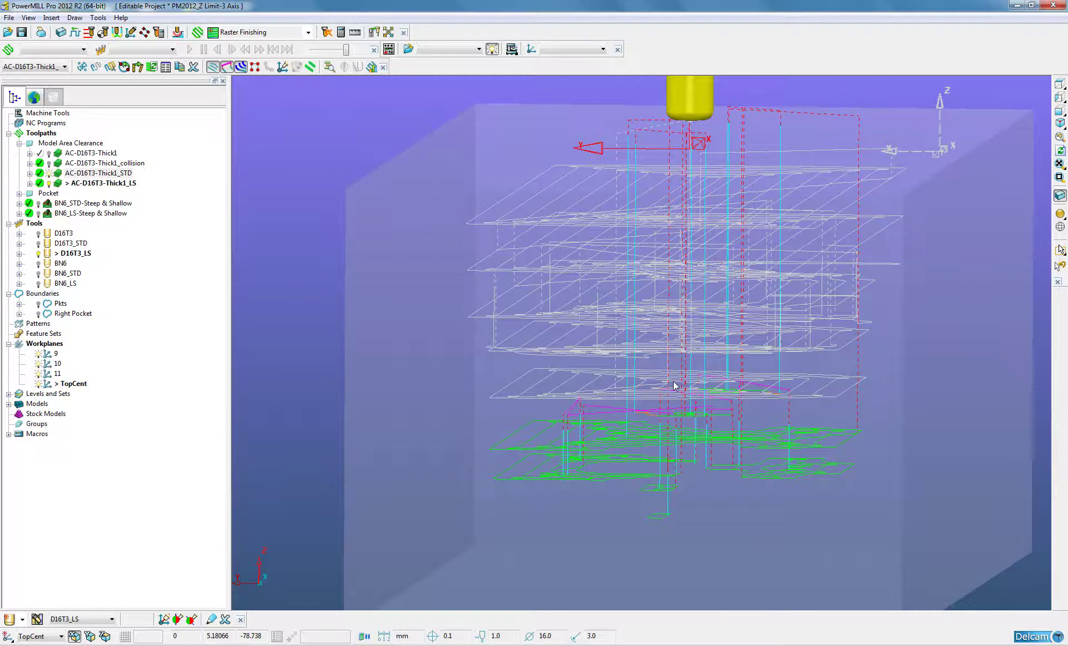
pyautogui.click(58, 174)
# Review the STD toolpath's Limit settings, Minimum Z -80.0, with the block shown shaded.
pyautogui.rightClick(58, 175)
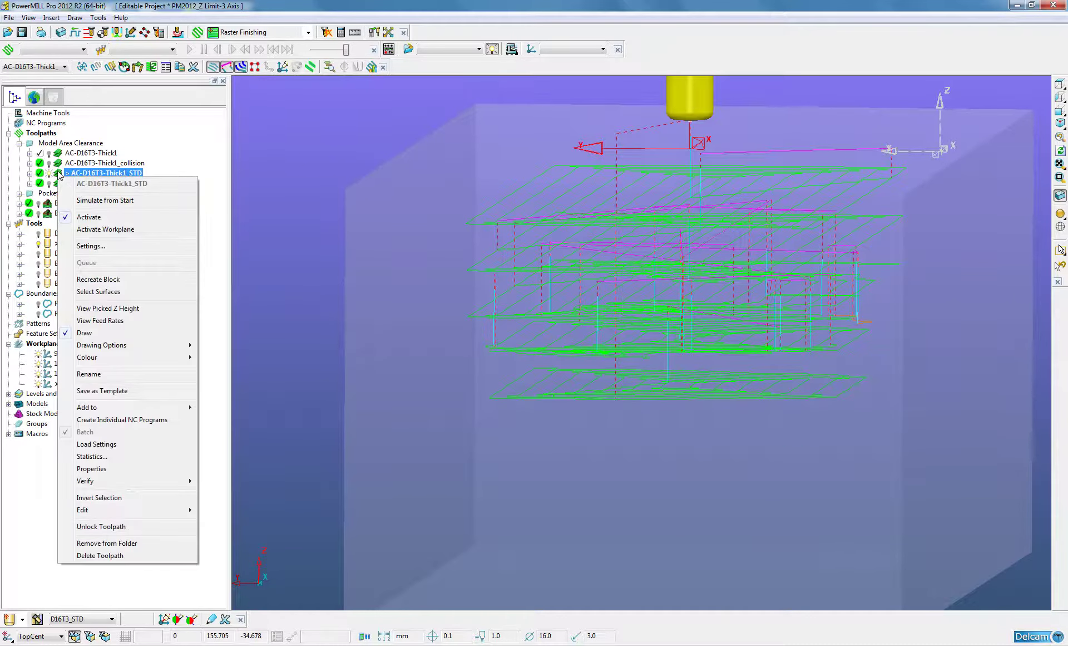
pyautogui.click(92, 245)
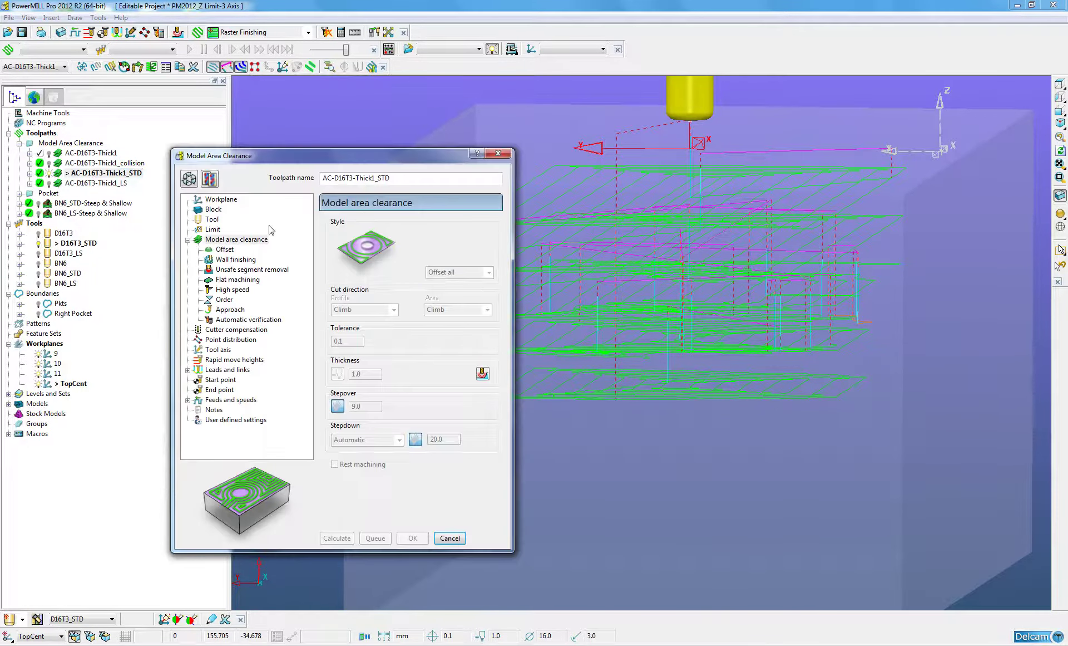
pyautogui.click(214, 229)
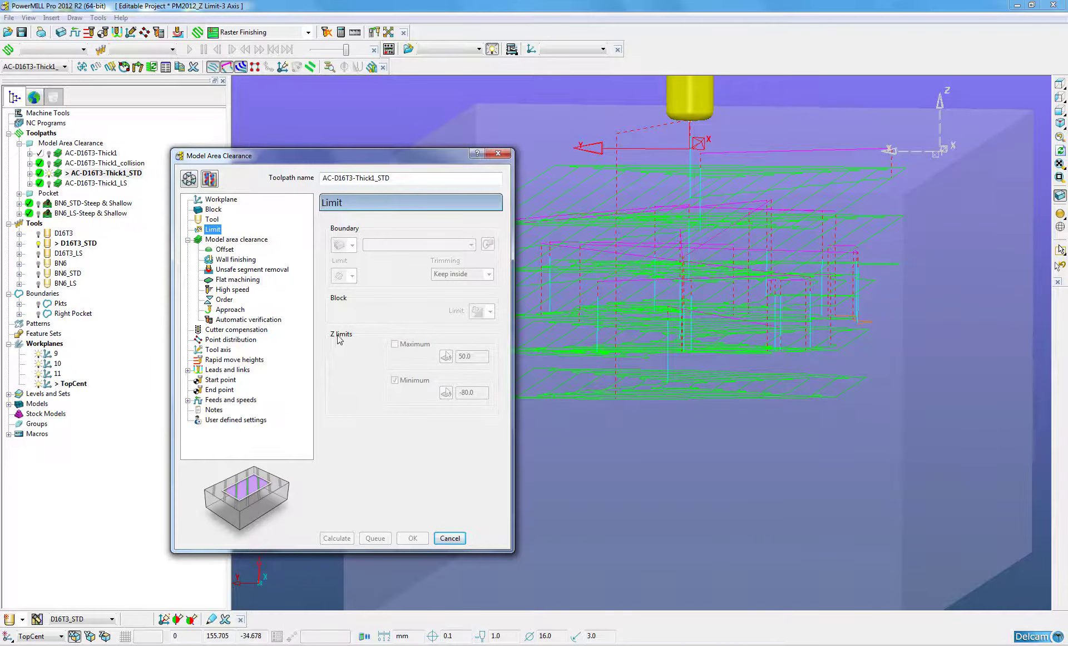
pyautogui.click(190, 179)
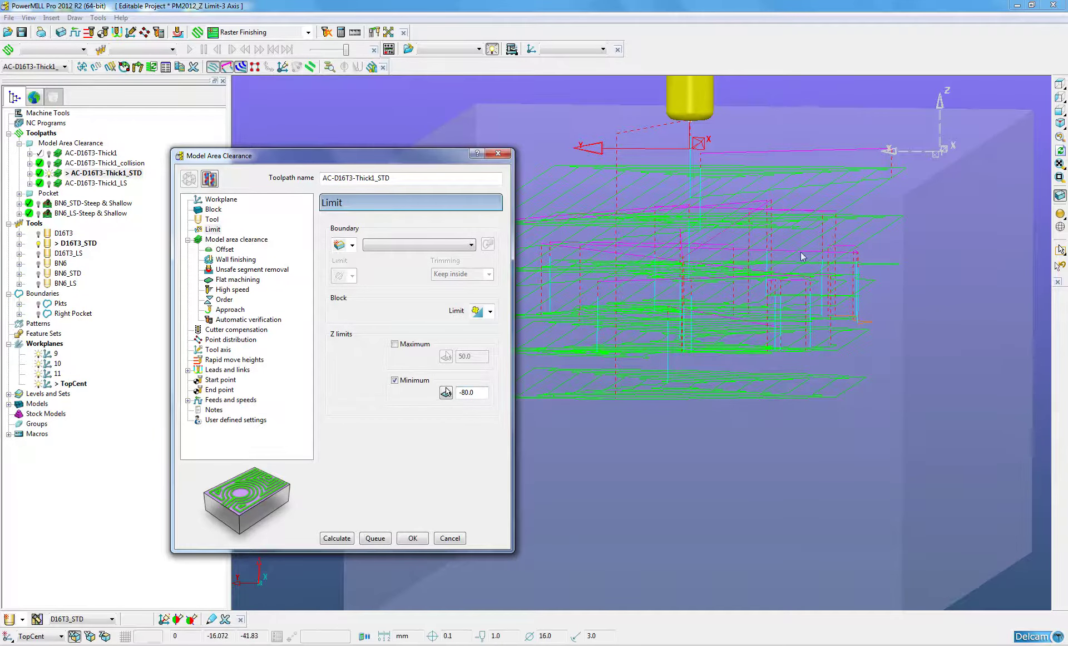
pyautogui.click(1060, 214)
pyautogui.moveTo(858, 320); pyautogui.dragTo(806, 372, button='middle')
pyautogui.scroll(3, 999, 172)
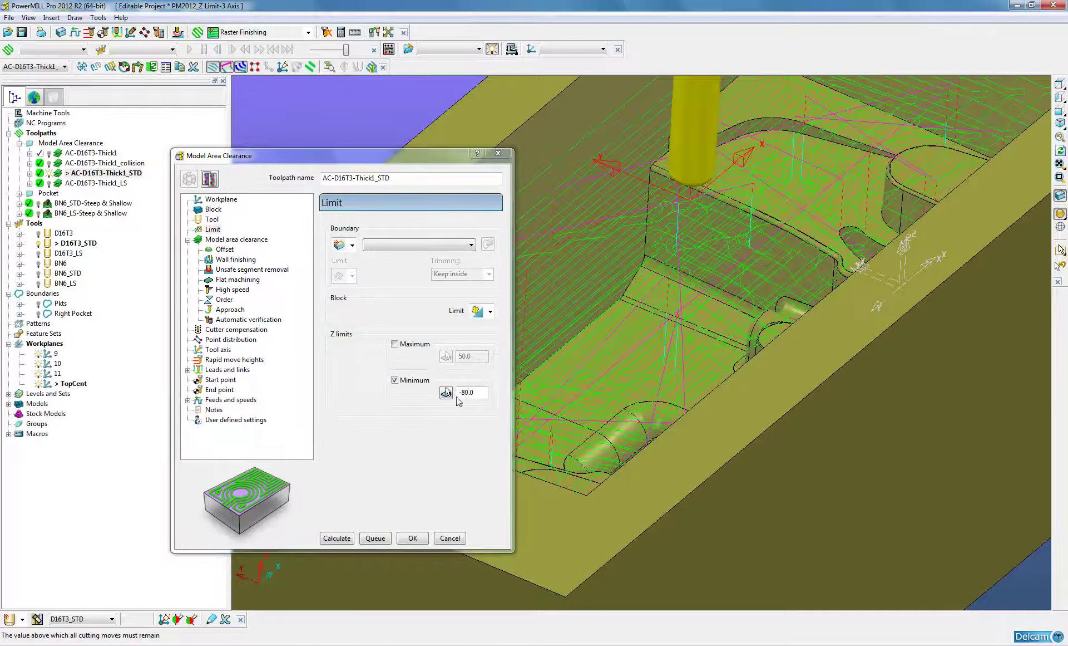
# Activate AC-D16T3-Thick1_LS and review its Limit settings, closing them unchanged.
pyautogui.click(448, 537)
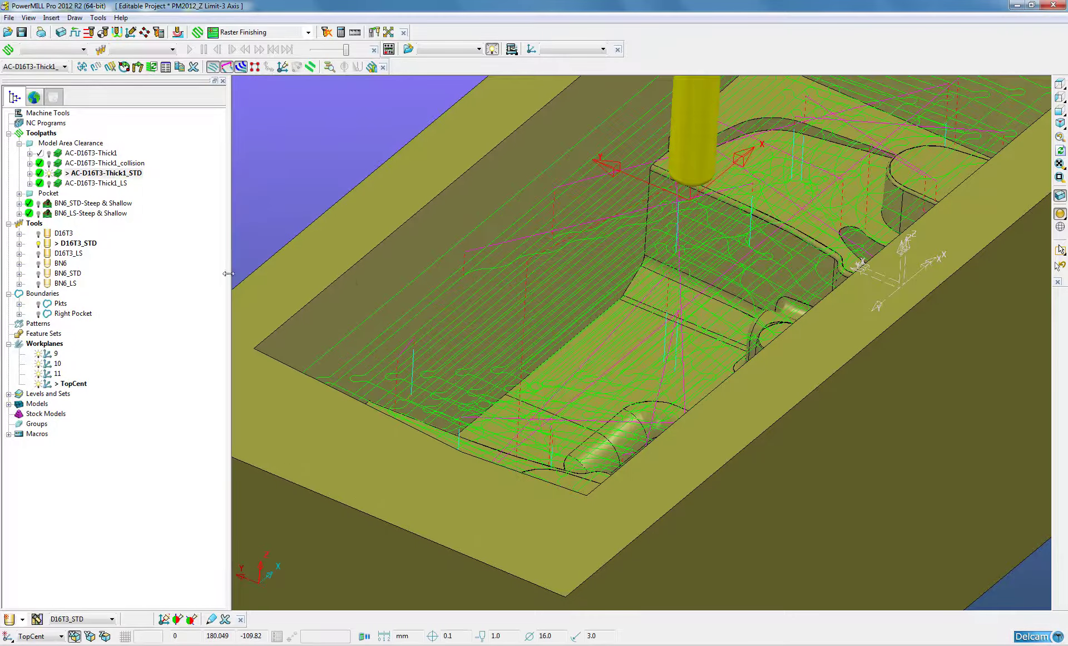
pyautogui.doubleClick(58, 183)
pyautogui.rightClick(58, 183)
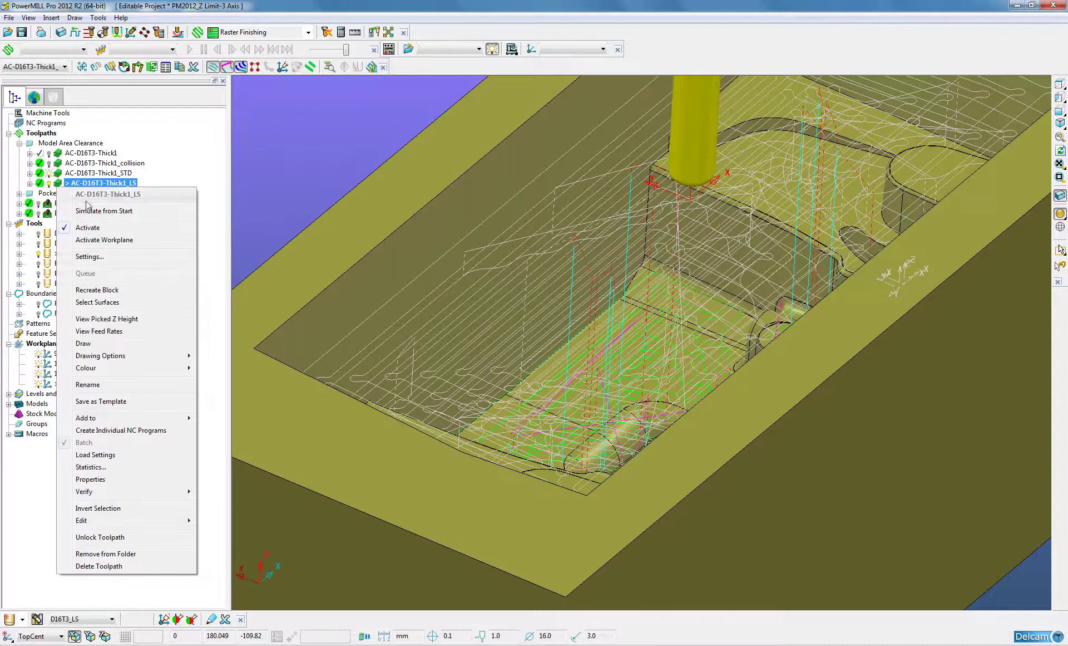
pyautogui.click(308, 231)
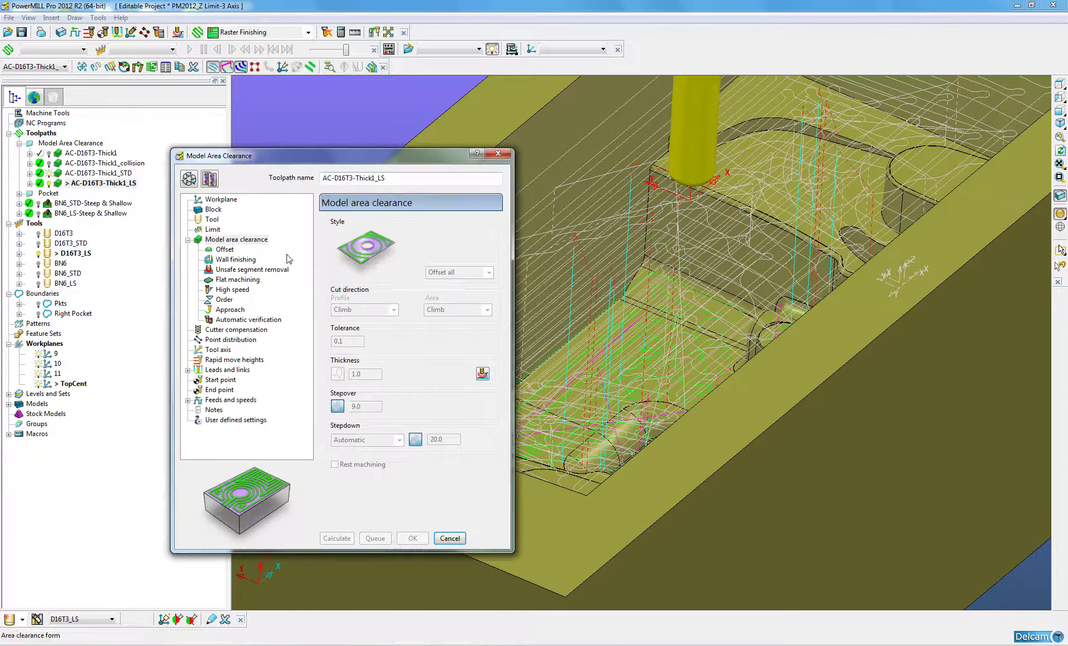
pyautogui.click(216, 229)
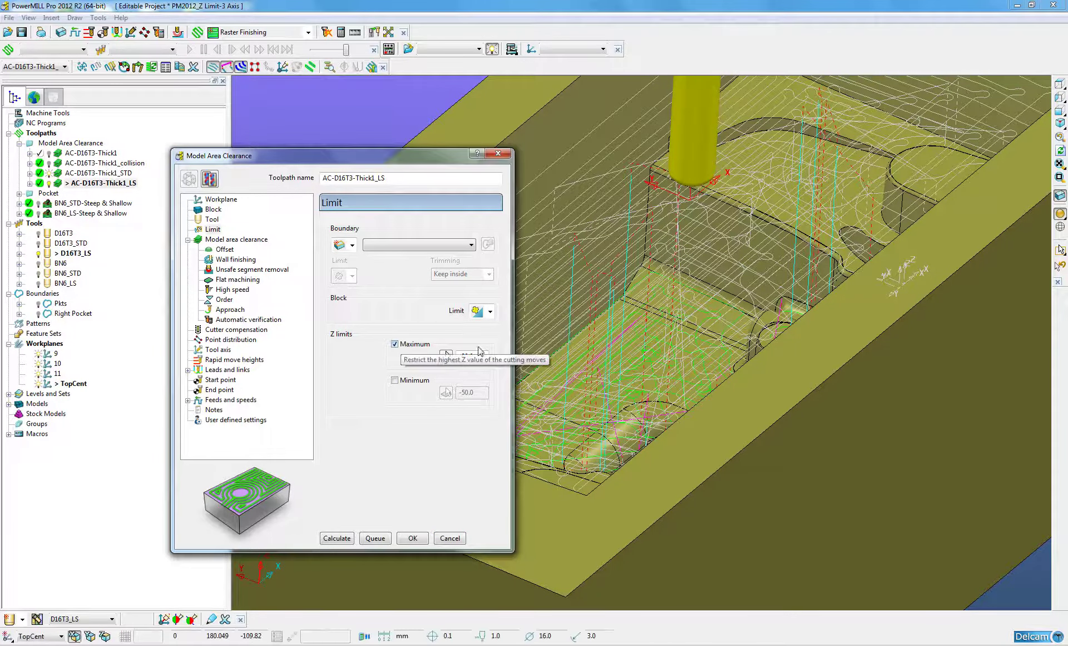
pyautogui.click(449, 538)
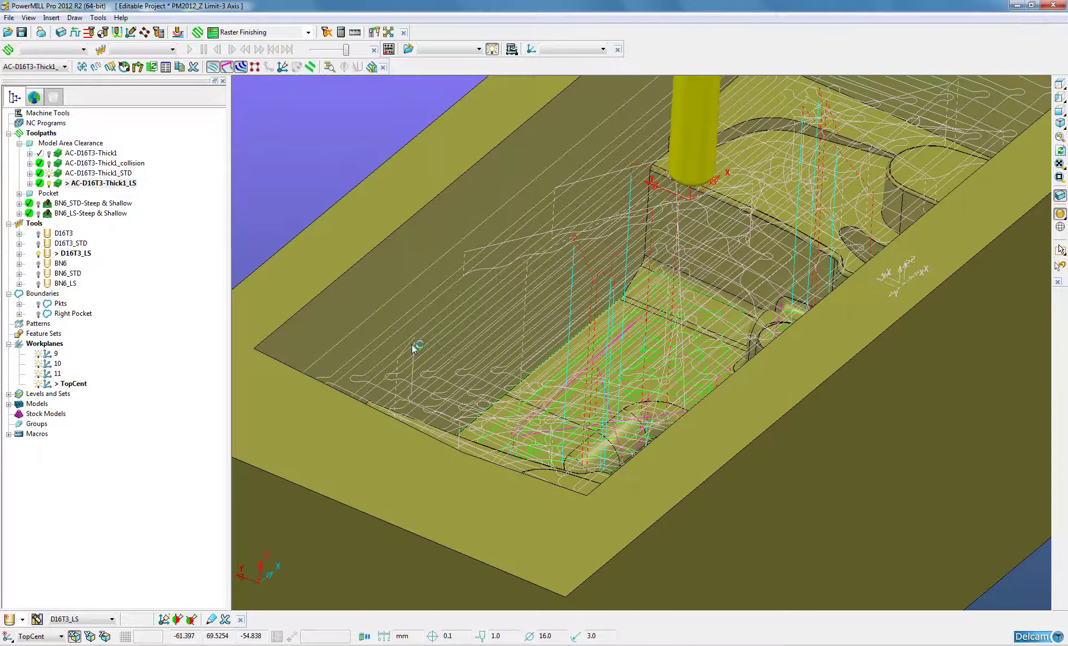
# Hide the STD and LS clearance toolpaths and deactivate the LS one.
pyautogui.click(49, 174)
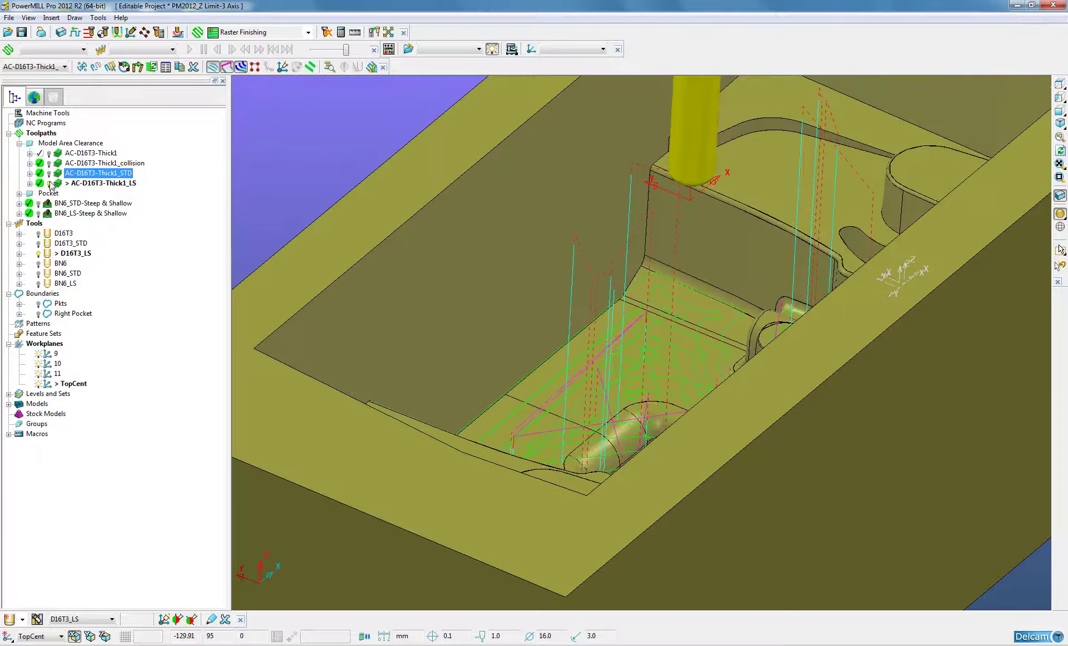
pyautogui.click(50, 184)
pyautogui.rightClick(62, 185)
pyautogui.click(92, 231)
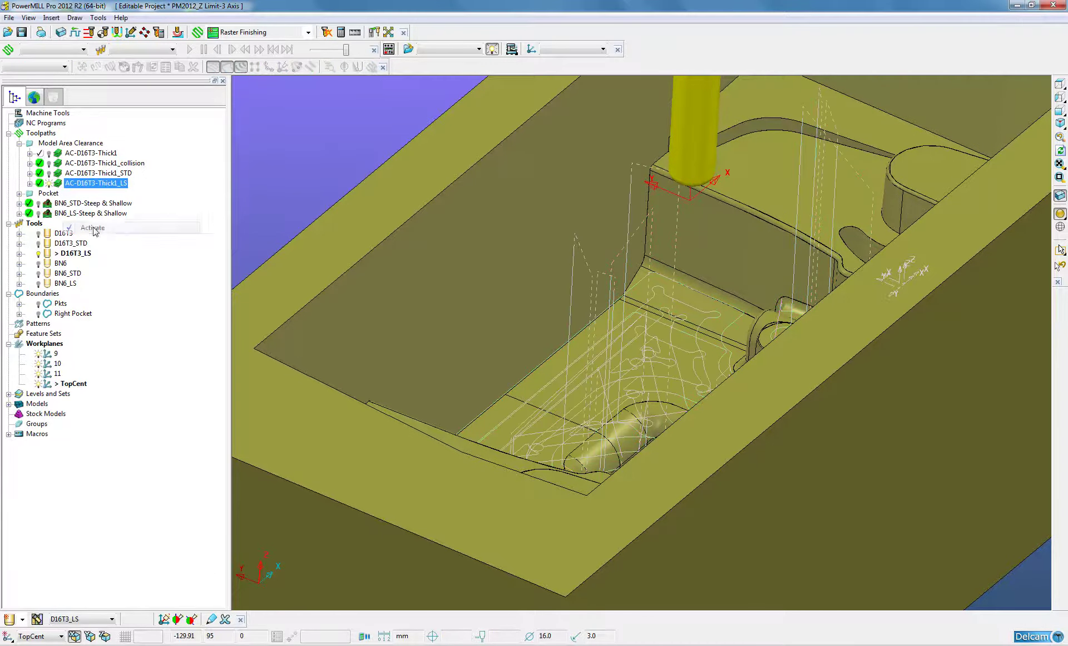
pyautogui.click(49, 183)
# Activate BN6_STD-Steep & Shallow with the view orbited onto the two blade pockets.
pyautogui.click(37, 203)
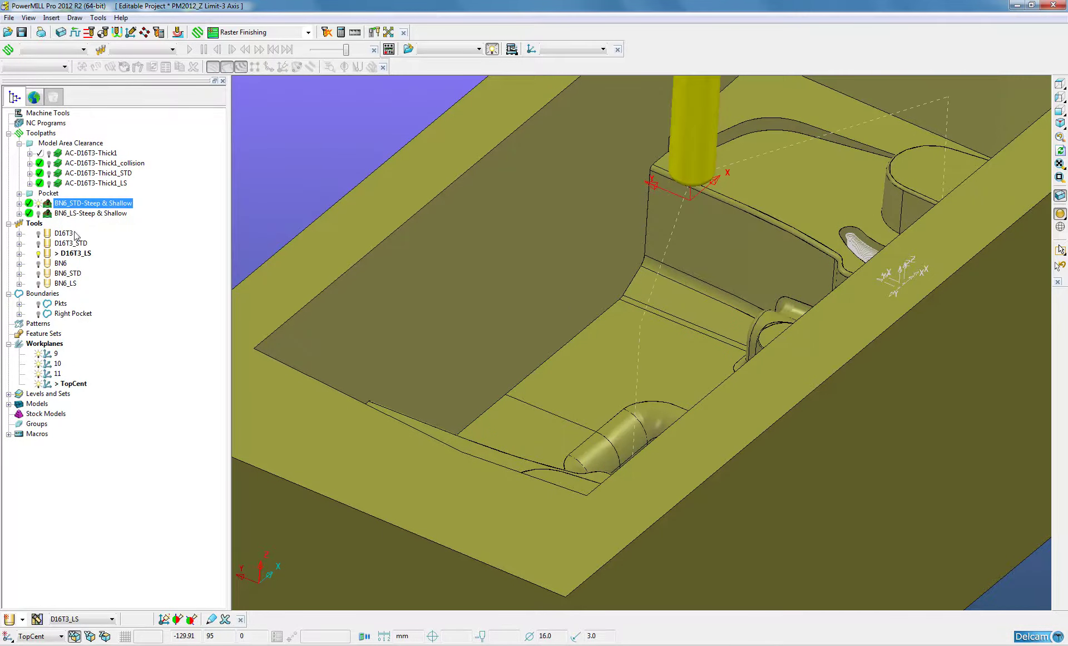
pyautogui.moveTo(640, 423); pyautogui.dragTo(720, 426, button='middle')
pyautogui.scroll(2, 756, 416)
pyautogui.click(37, 204)
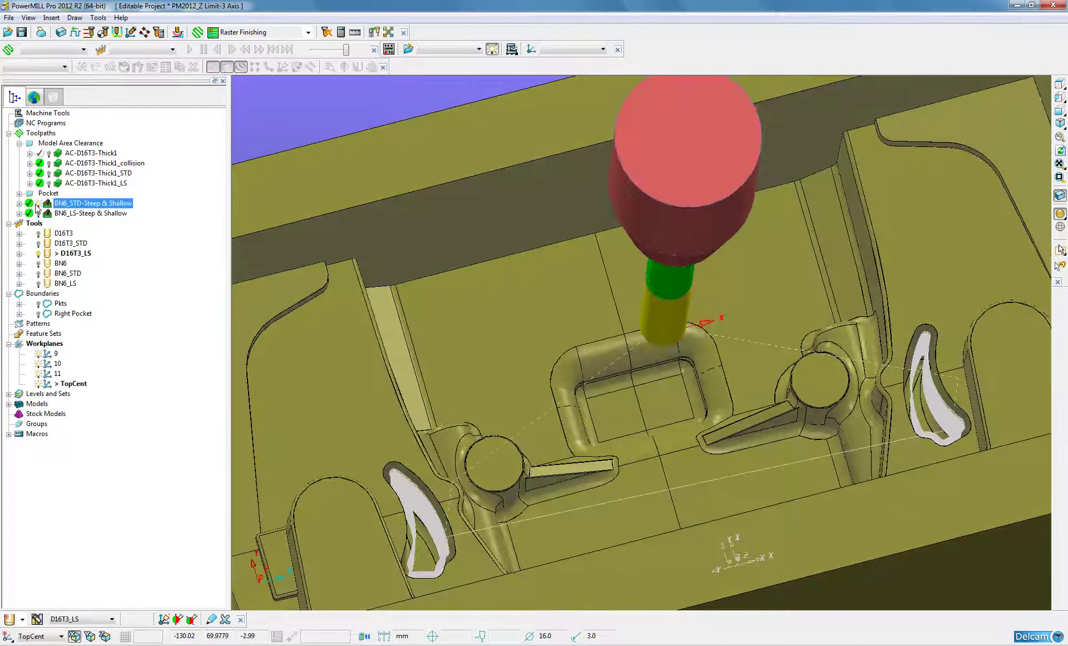
pyautogui.moveTo(668, 394); pyautogui.dragTo(916, 430, button='middle')
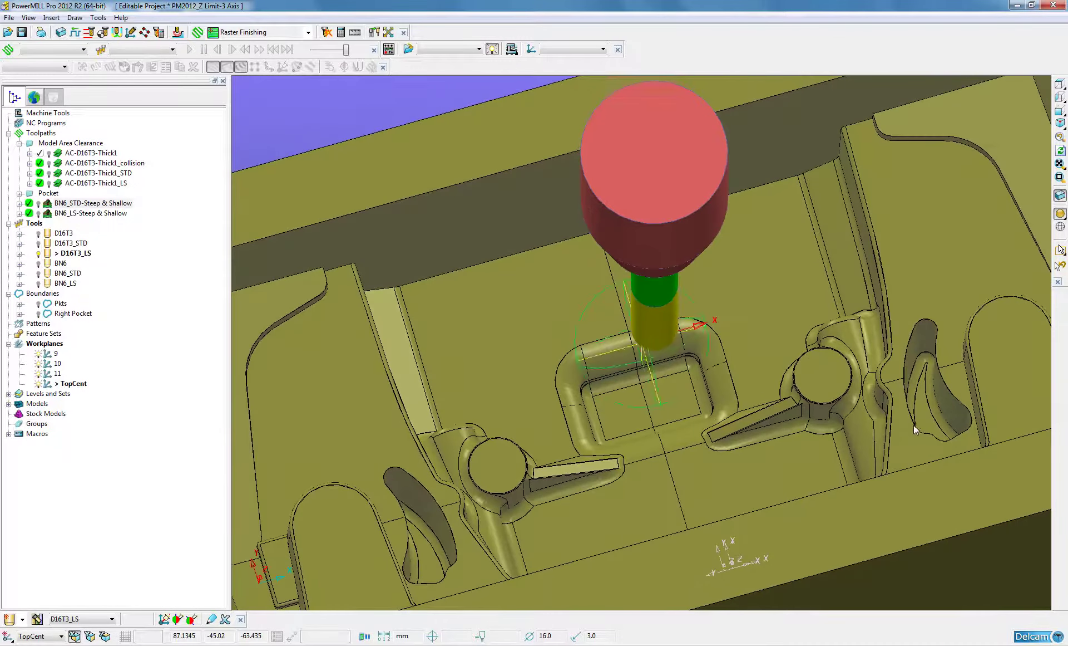
pyautogui.moveTo(442, 545); pyautogui.dragTo(427, 548, button='middle')
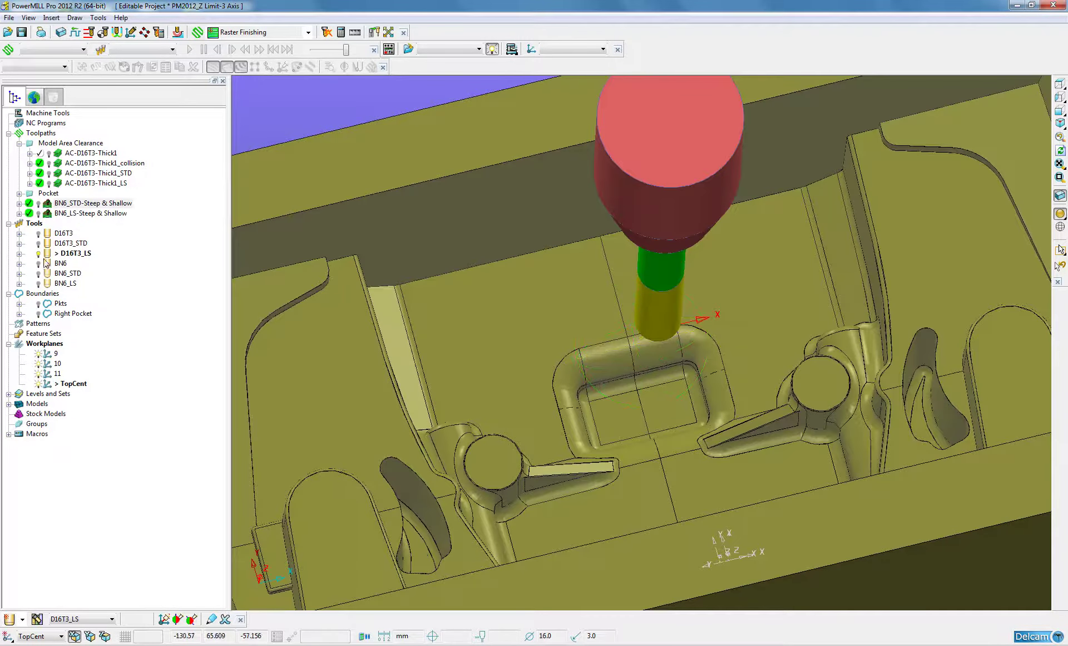
pyautogui.doubleClick(44, 203)
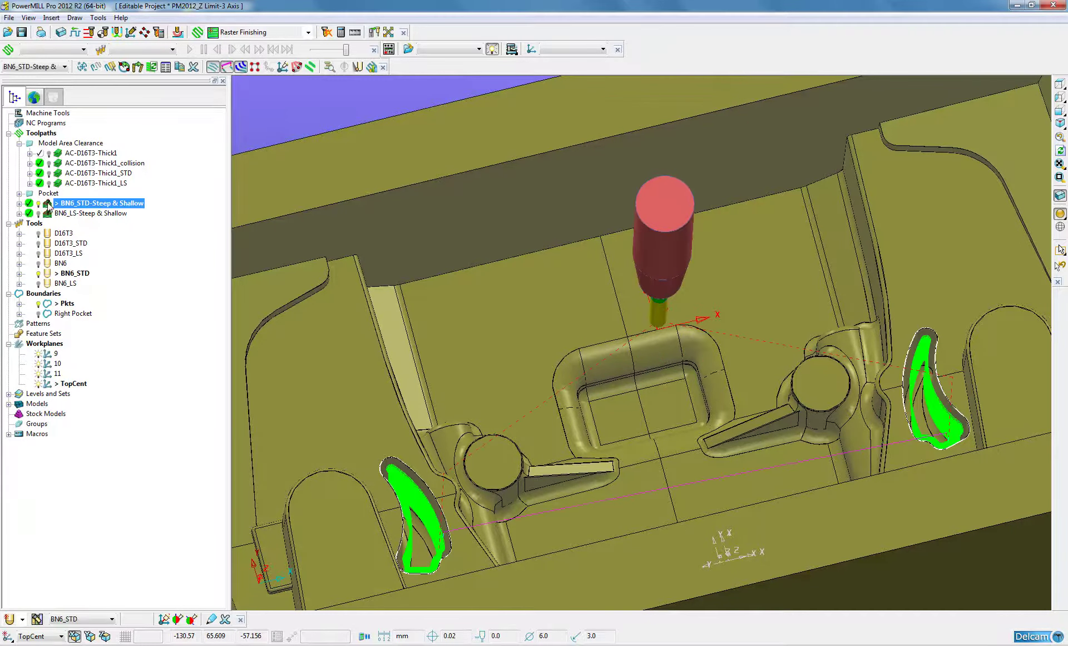
pyautogui.rightClick(49, 206)
pyautogui.click(295, 181)
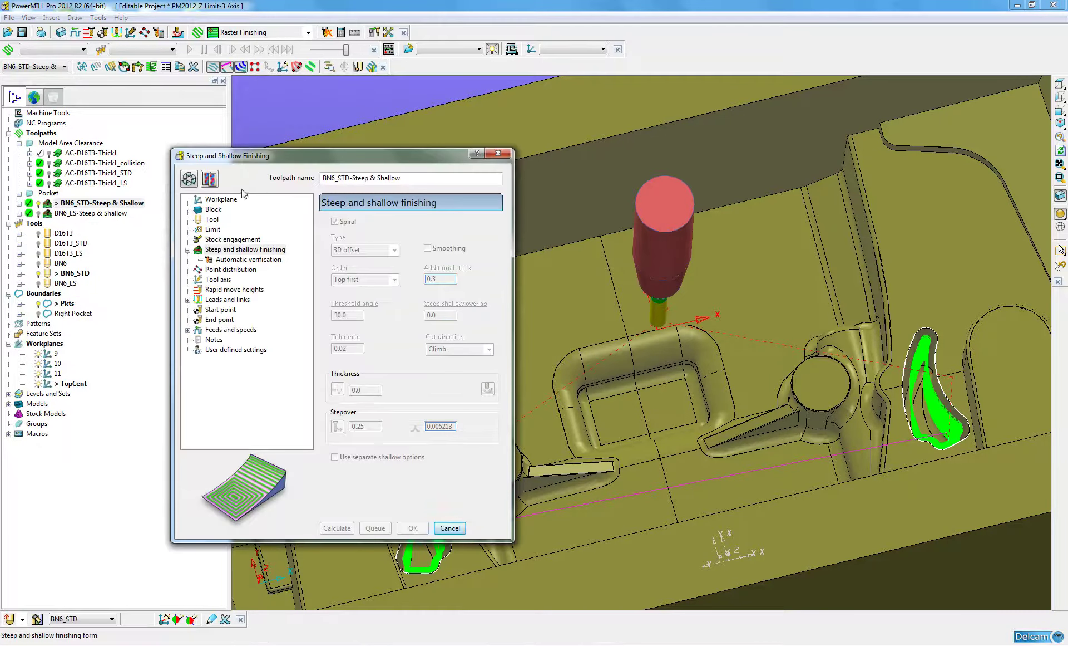
pyautogui.click(209, 178)
pyautogui.click(212, 229)
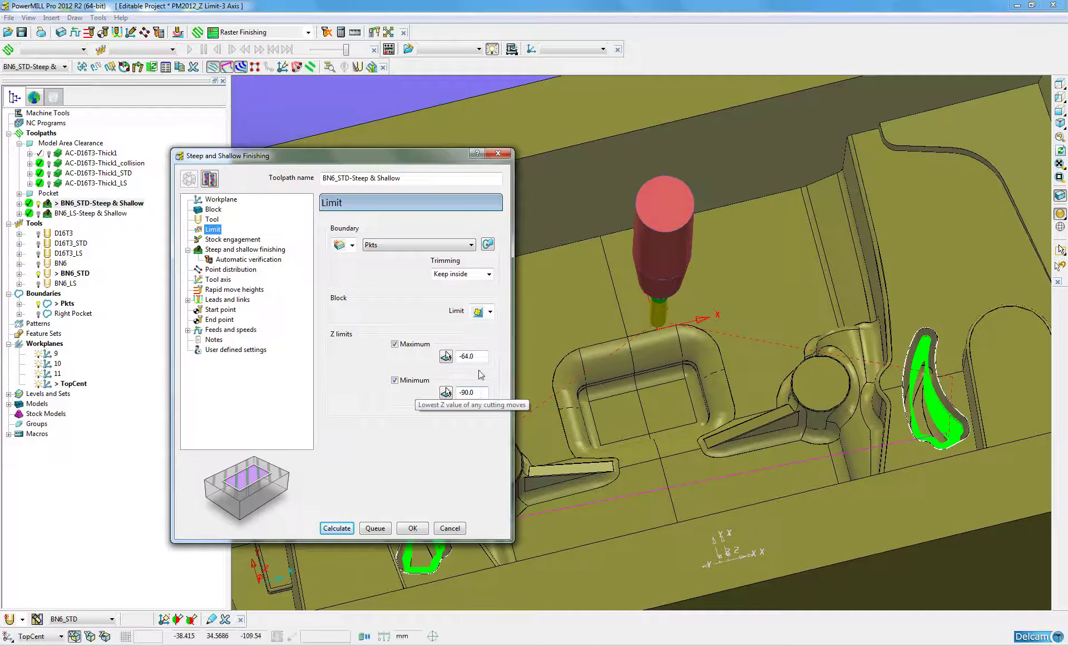
pyautogui.click(898, 409)
pyautogui.scroll(5, 943, 412)
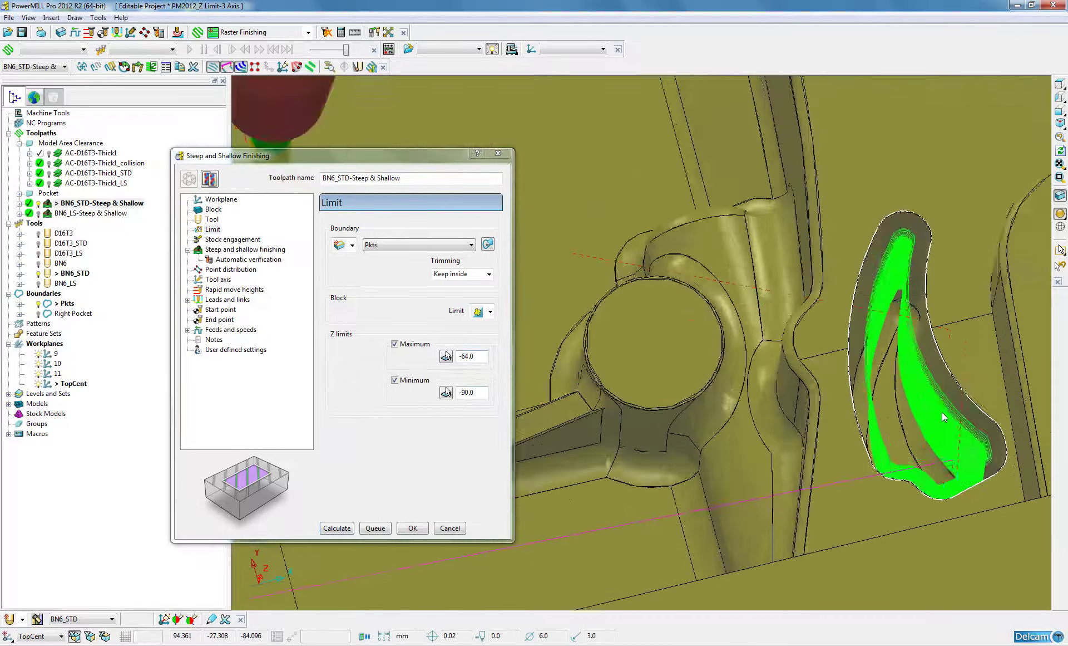
pyautogui.scroll(-3, 942, 411)
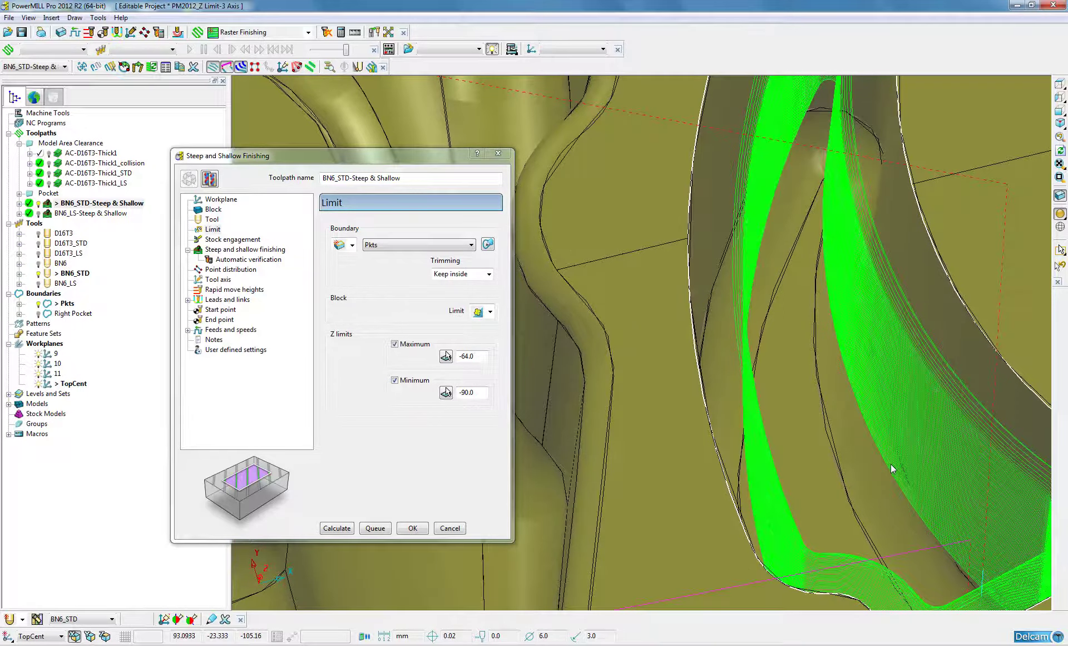
# Activate BN6_LS-Steep & Shallow and confirm its -90.0 maximum Z limit, closing settings unchanged.
pyautogui.click(450, 527)
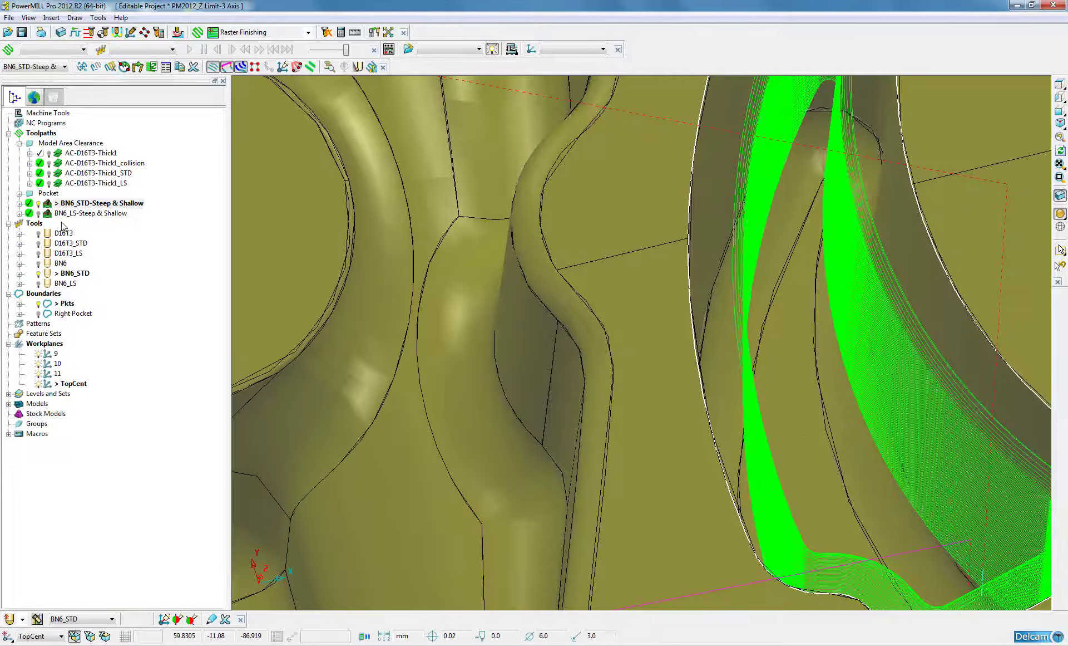
pyautogui.doubleClick(50, 214)
pyautogui.rightClick(51, 216)
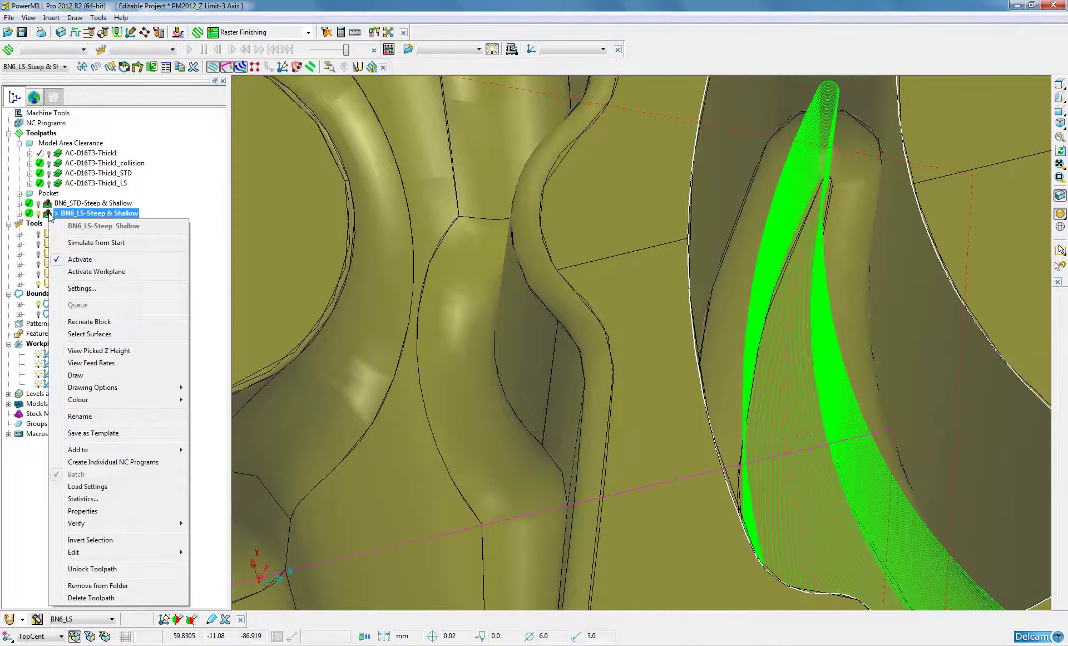
pyautogui.click(83, 288)
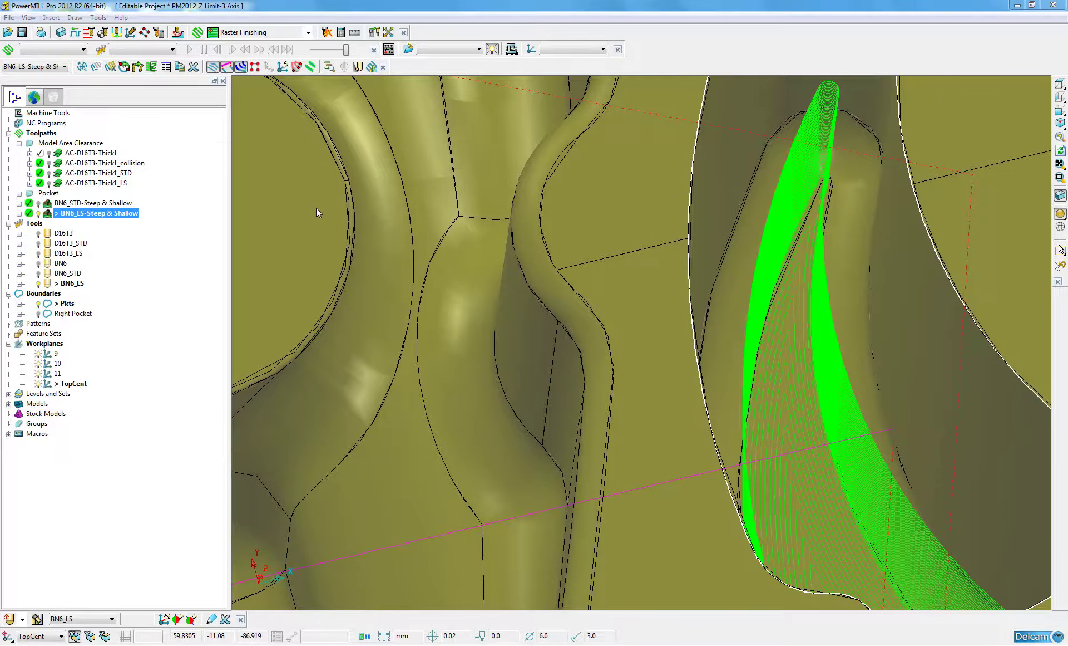
pyautogui.click(214, 230)
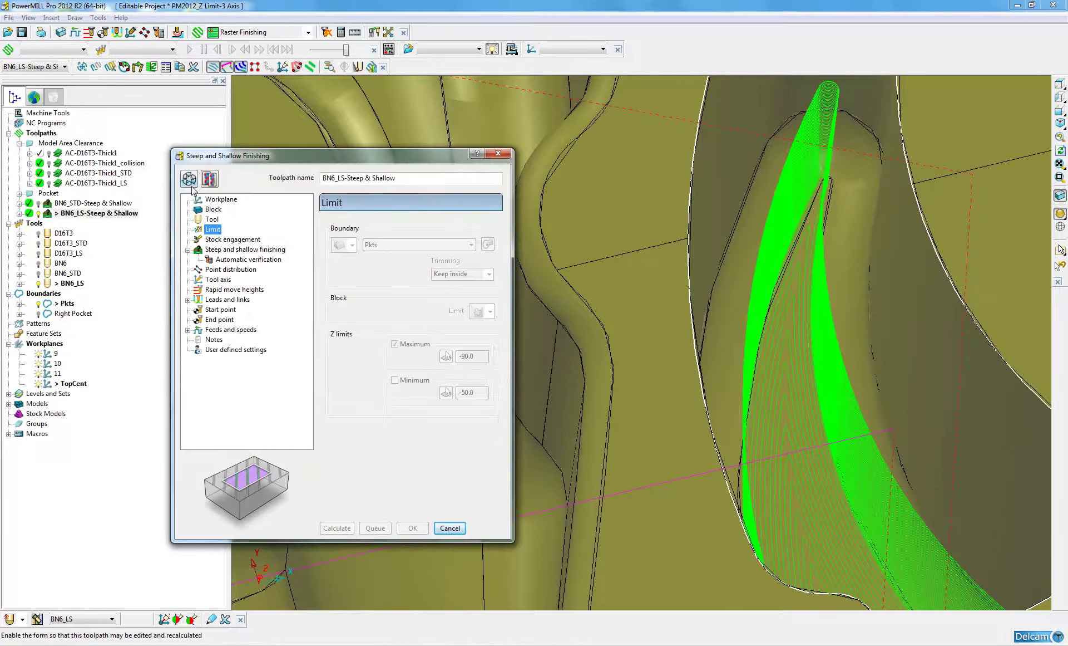
pyautogui.click(189, 178)
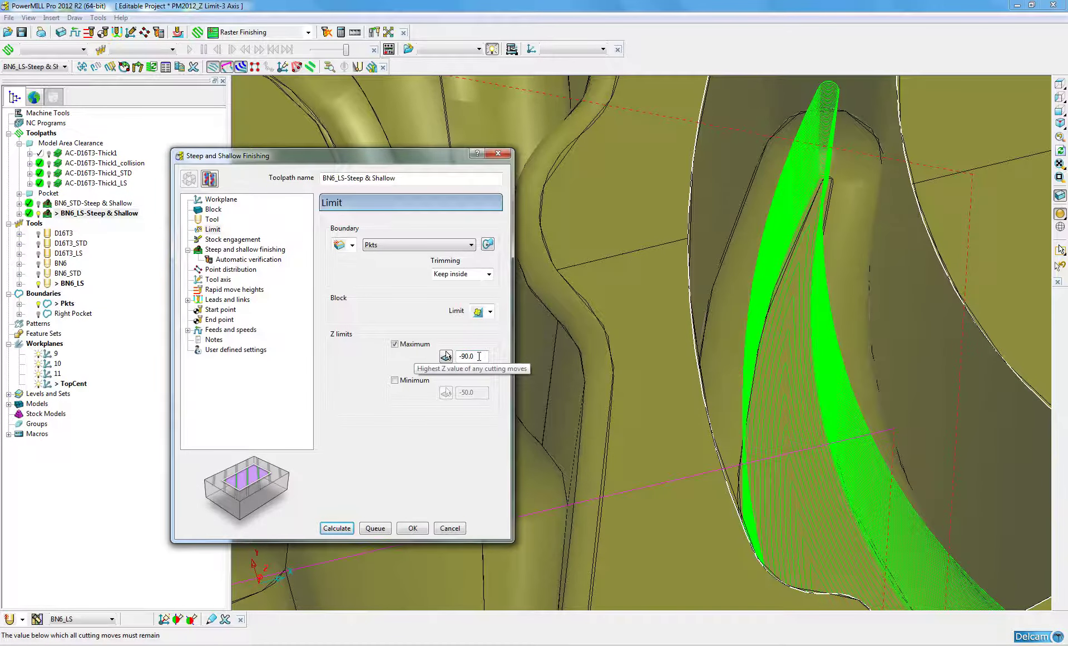
pyautogui.click(450, 526)
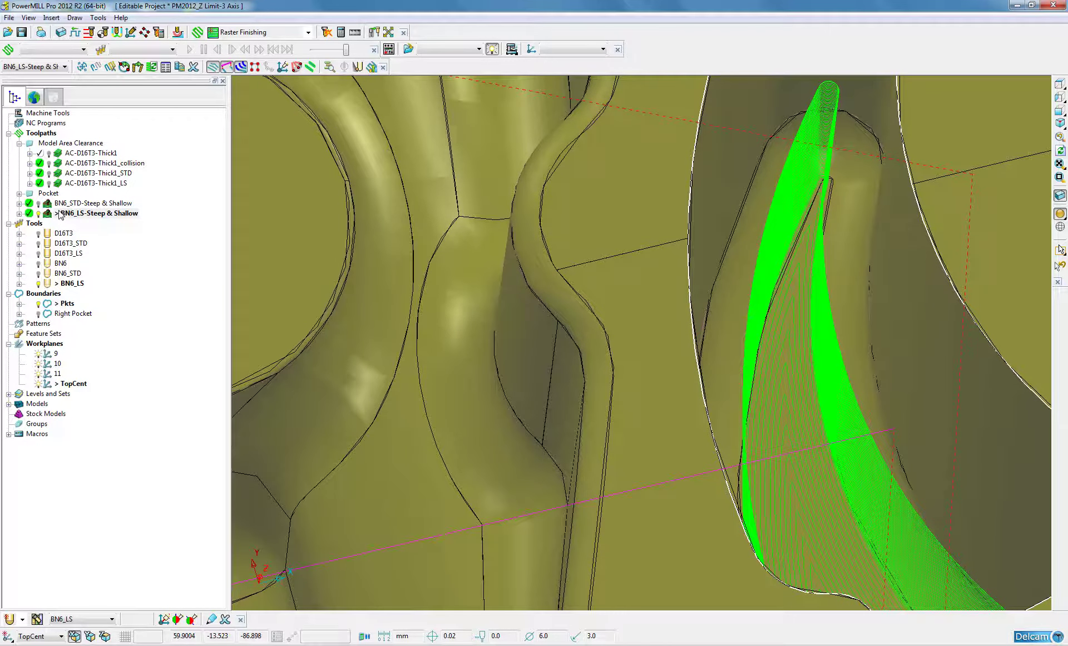
# Display BN6_STD-Steep & Shallow alongside BN6_LS and view both in isometric.
pyautogui.click(38, 213)
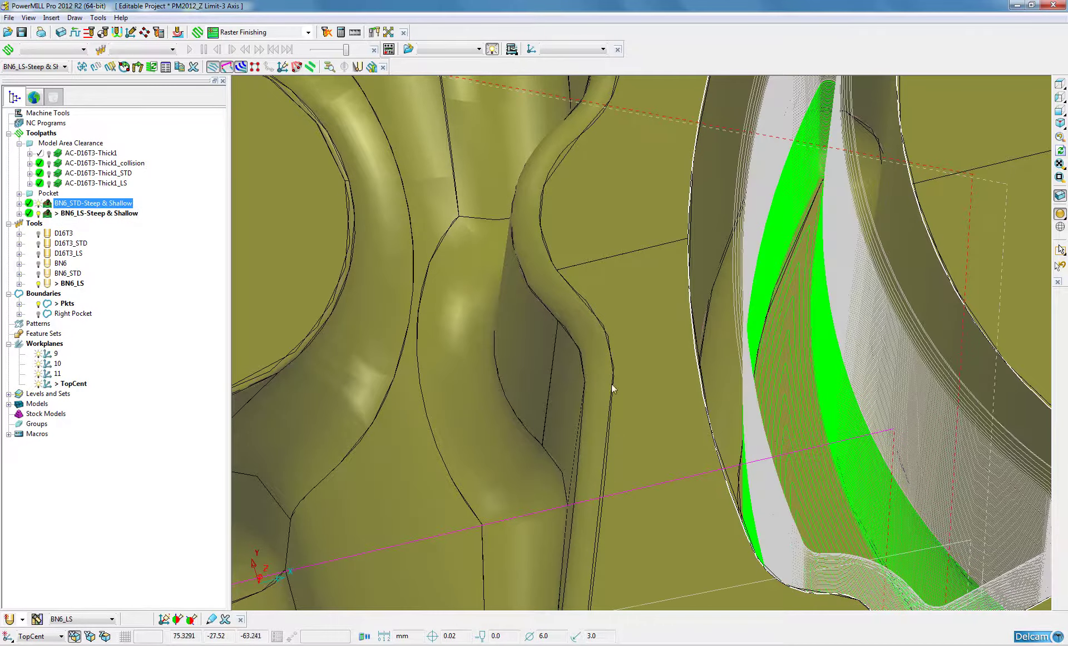
pyautogui.scroll(-4, 776, 406)
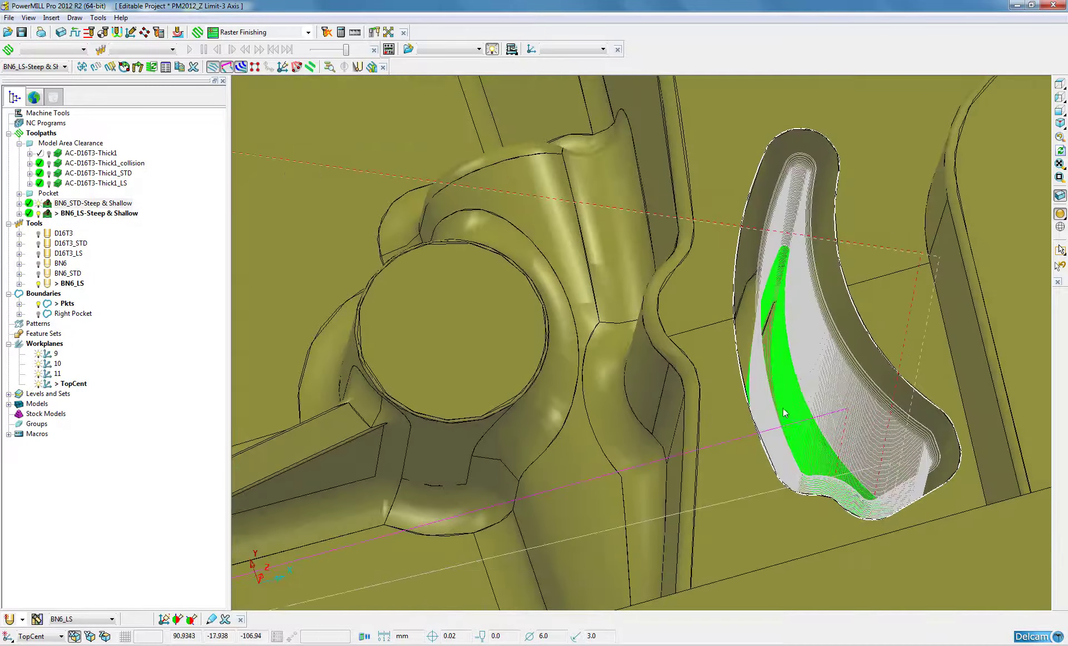
pyautogui.moveTo(783, 407); pyautogui.dragTo(745, 384, button='middle')
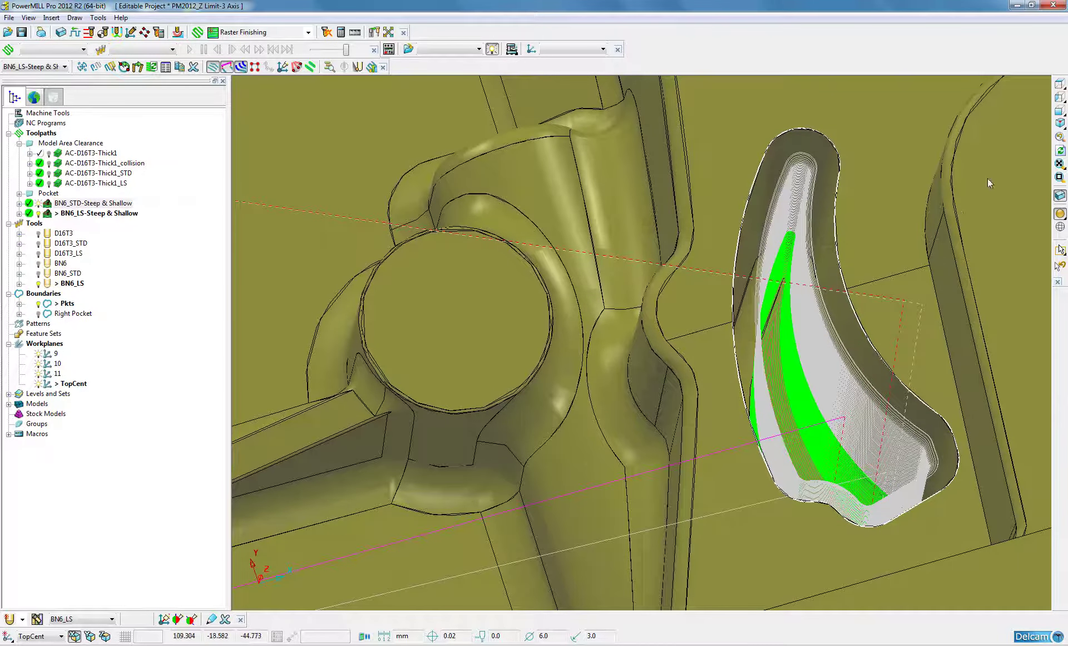
pyautogui.click(1059, 123)
# Orbit and zoom around the blade pockets and hub to inspect both toolpaths' coverage.
pyautogui.moveTo(767, 298); pyautogui.dragTo(729, 348, button='middle')
pyautogui.scroll(3, 729, 345)
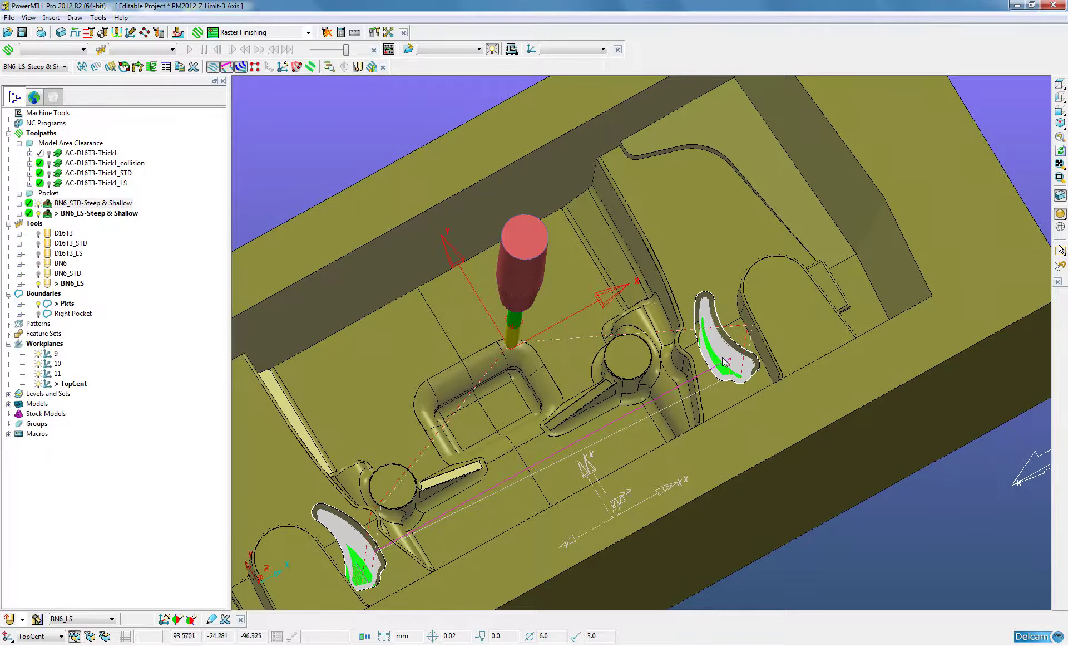
pyautogui.moveTo(723, 356); pyautogui.dragTo(711, 365, button='middle')
pyautogui.scroll(4, 712, 365)
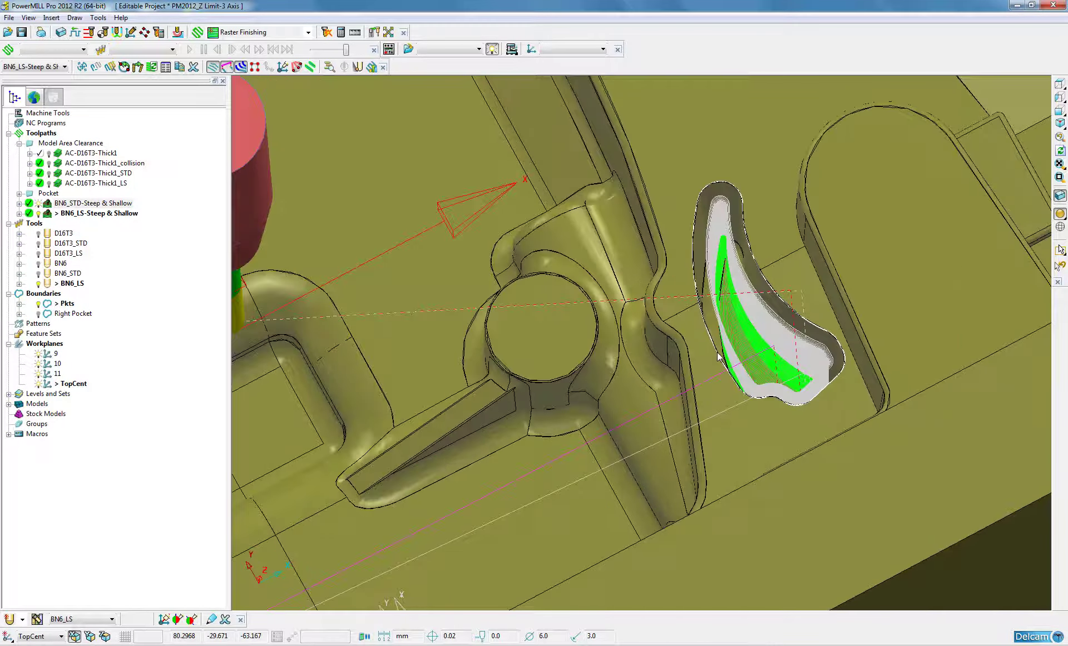
pyautogui.scroll(2, 760, 350)
pyautogui.scroll(-2, 766, 343)
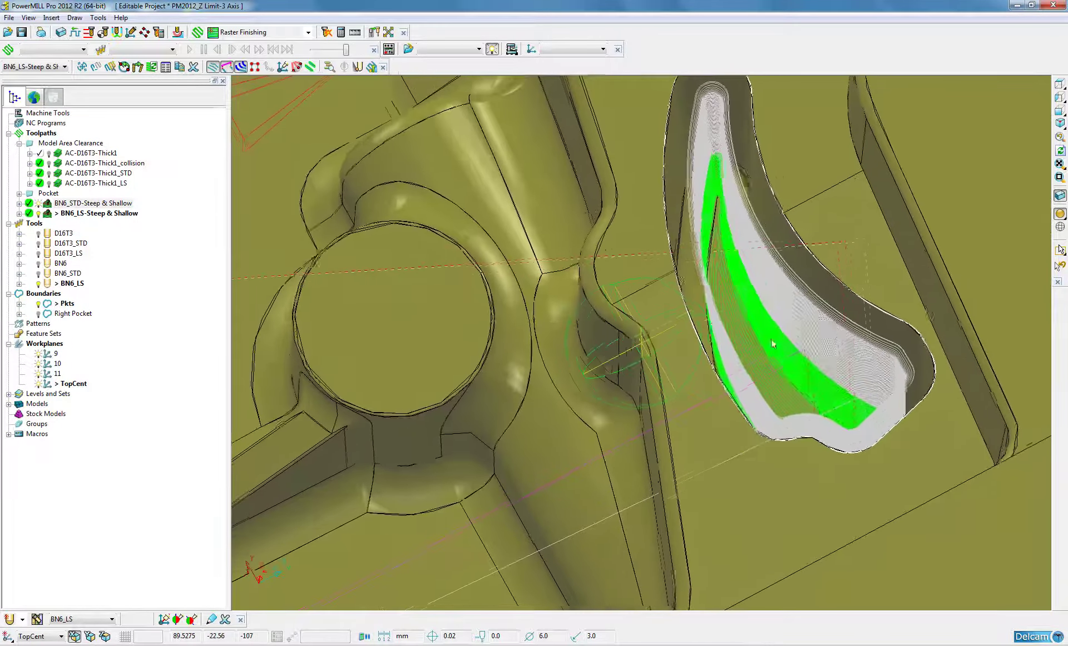
pyautogui.moveTo(773, 338); pyautogui.dragTo(774, 340, button='middle')
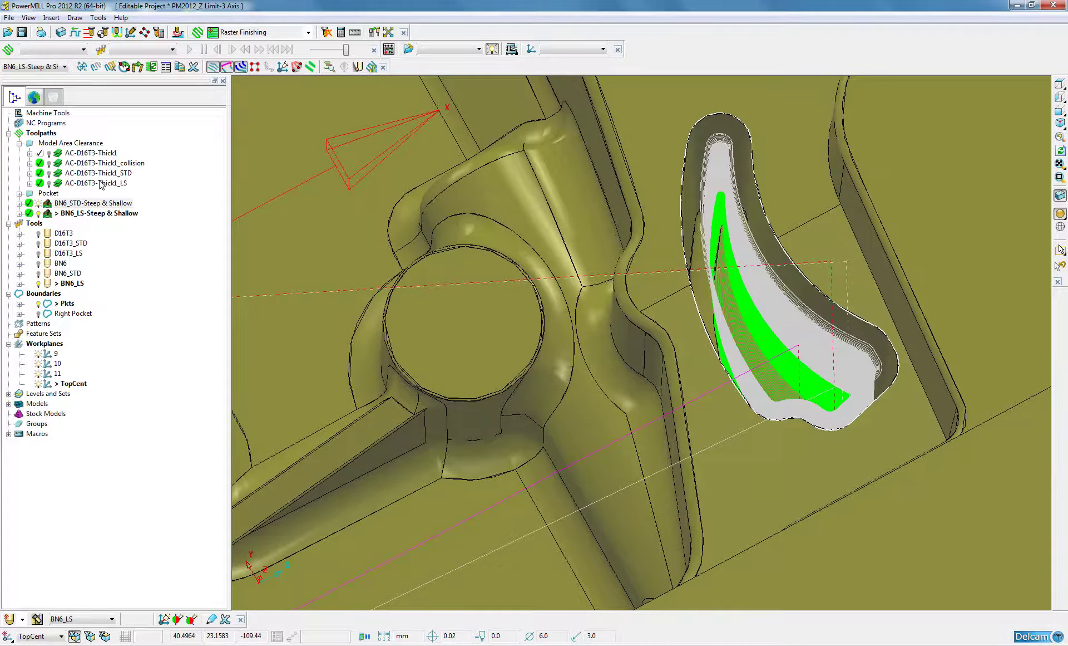
pyautogui.moveTo(509, 289); pyautogui.dragTo(612, 267, button='middle')
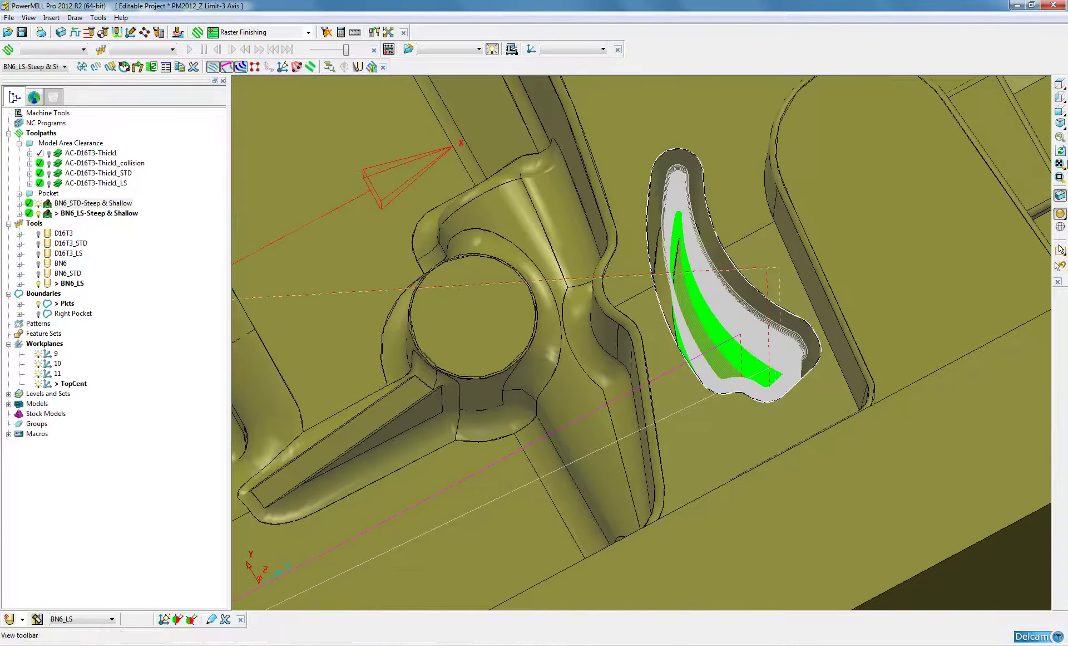
pyautogui.click(1058, 132)
pyautogui.moveTo(807, 385); pyautogui.dragTo(776, 375, button='middle')
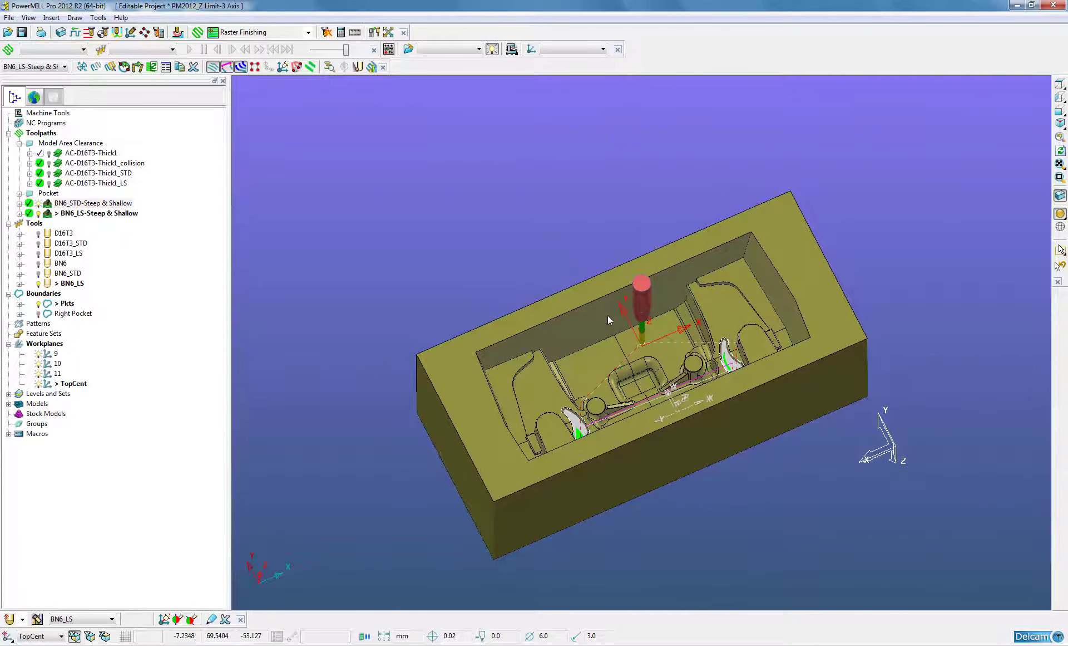